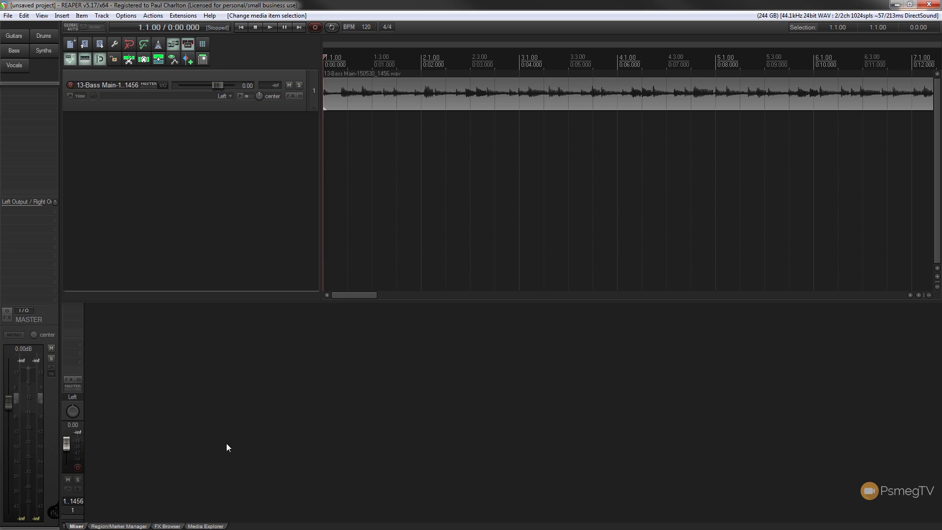
- Add the Ignite Amps SHB-1 v1.0.0 plug-in to the bass track from the FX browser and close the FX chain window
left_click(167, 526)
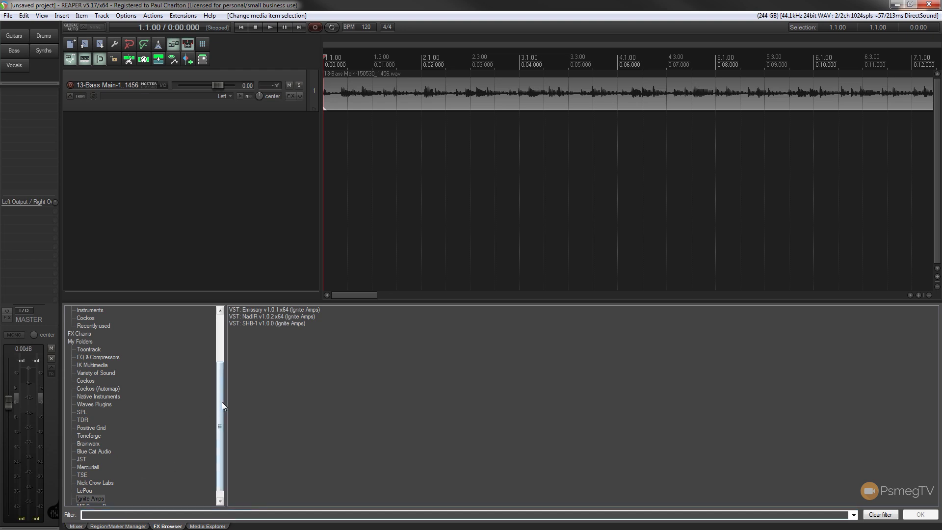
scroll(222, 432, "down", 1)
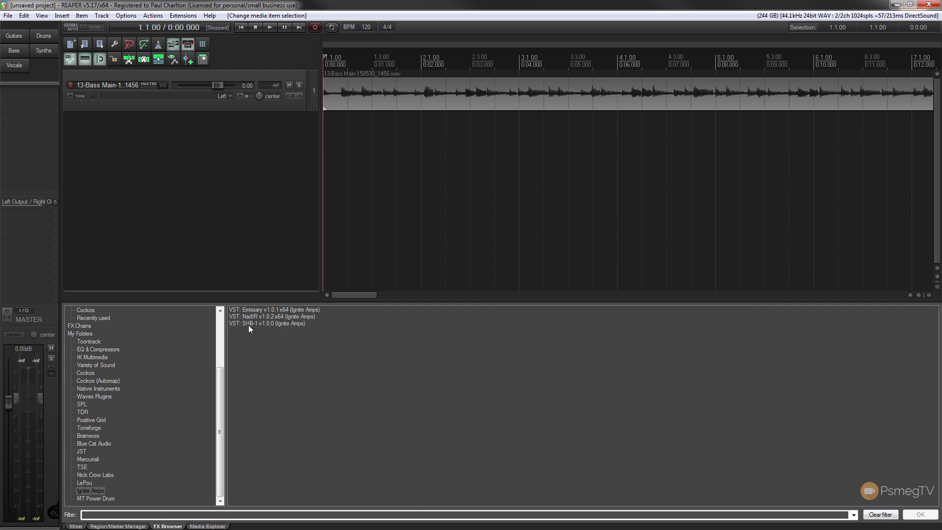
left_click_drag(248, 324, 284, 101)
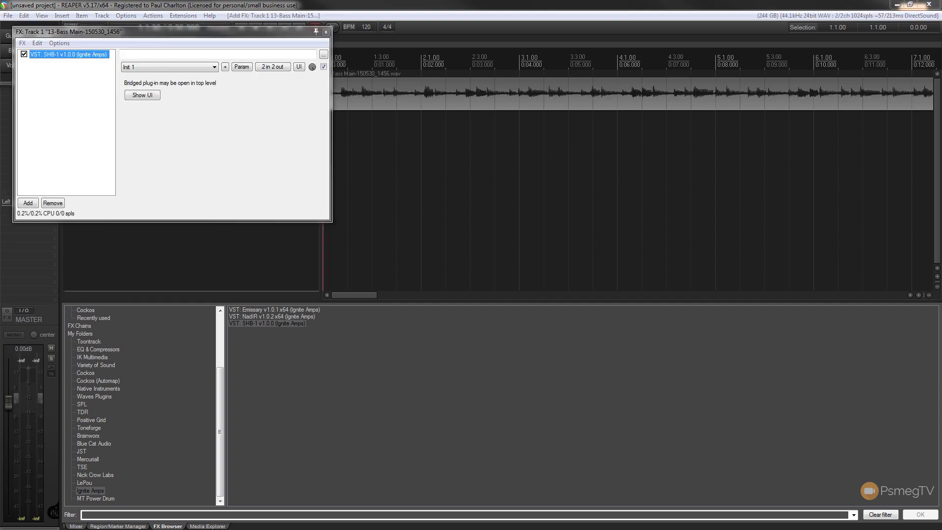
left_click(326, 32)
left_click_drag(407, 142, 319, 142)
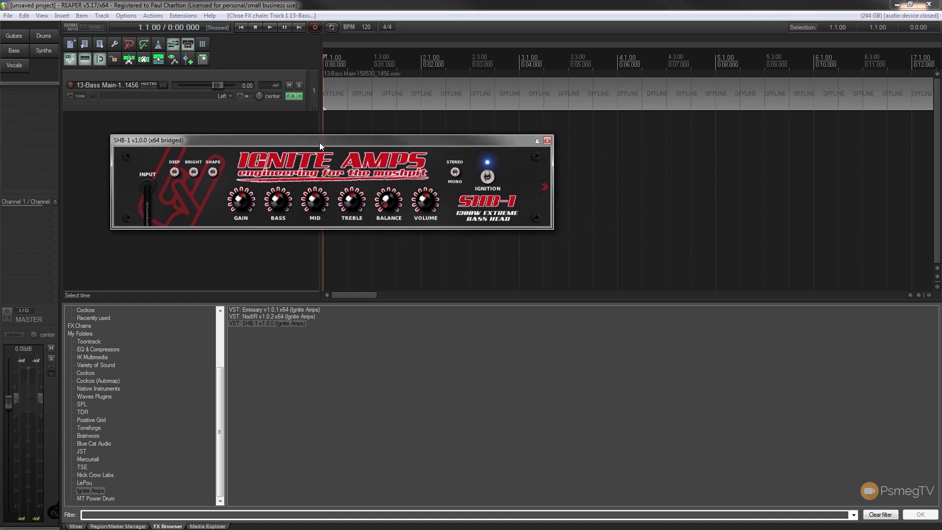
- Switch off the SHB-1's ignition and play a few seconds of the bass track to hear the unprocessed signal
left_click(487, 177)
left_click_drag(306, 140, 311, 359)
left_click(268, 28)
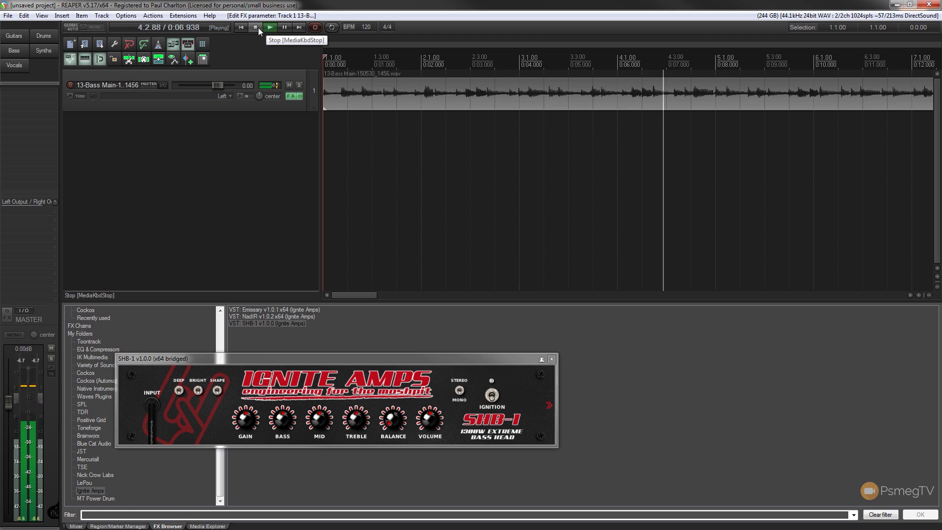
left_click(258, 27)
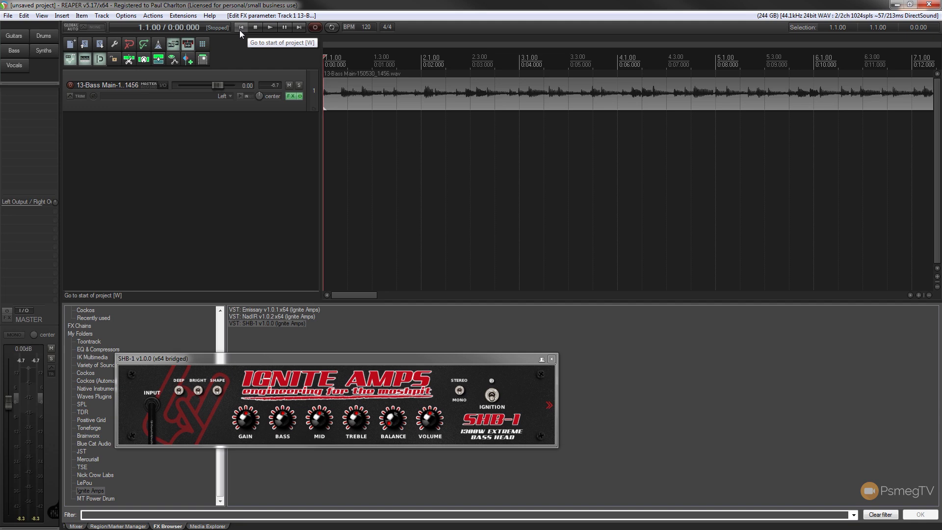
- Switch the SHB-1's ignition on and play the bass track, toggling the ignition off and on to compare before stopping playback
left_click_drag(298, 360, 347, 165)
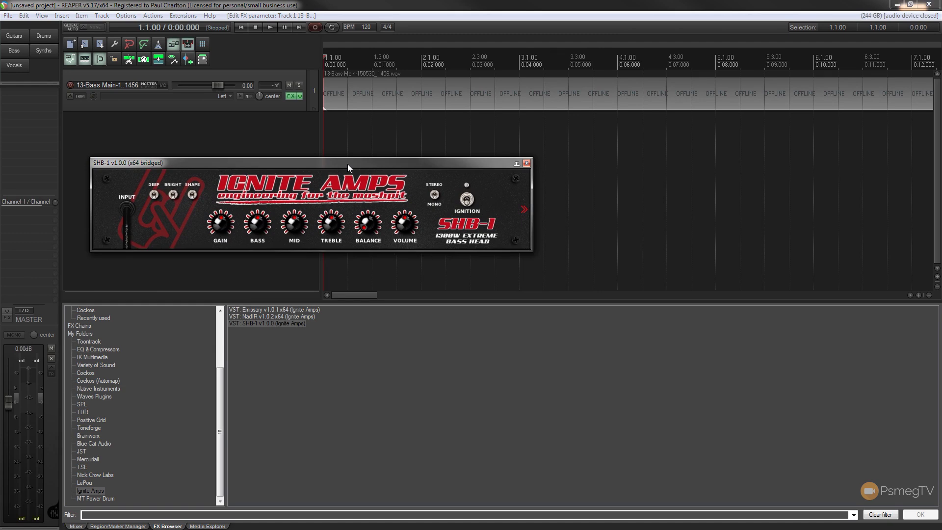
left_click(467, 201)
left_click(296, 5)
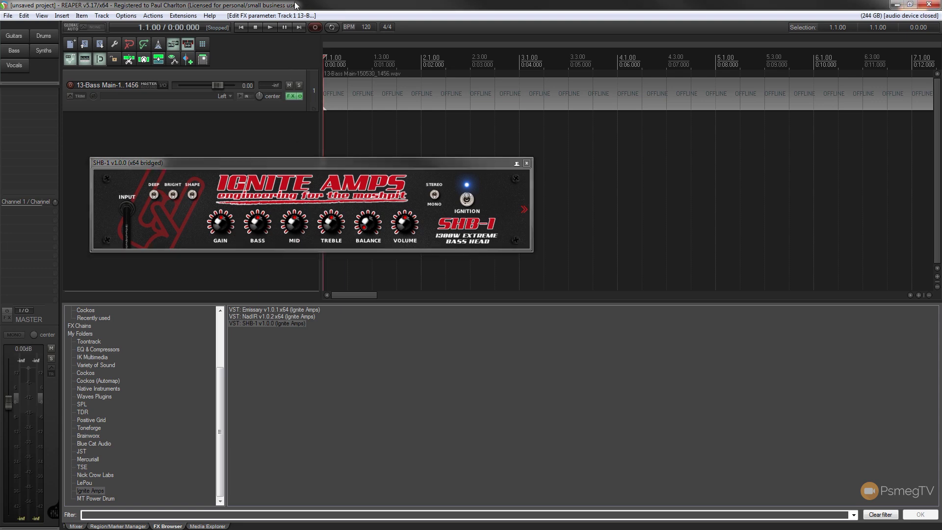
left_click(270, 28)
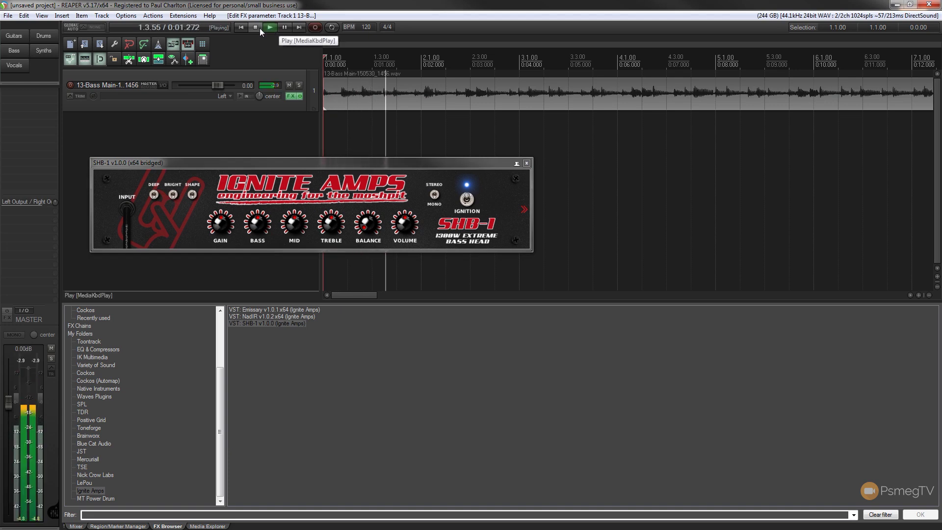
left_click(466, 200)
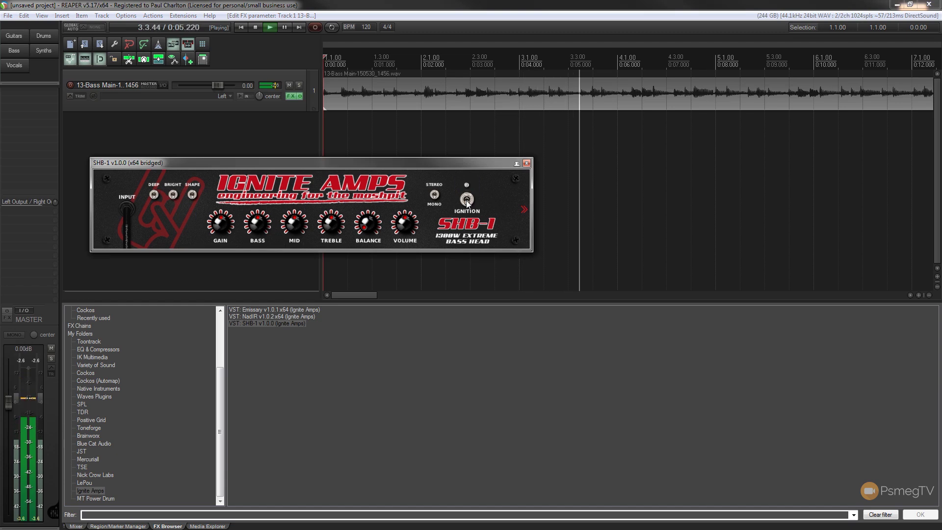
left_click(467, 199)
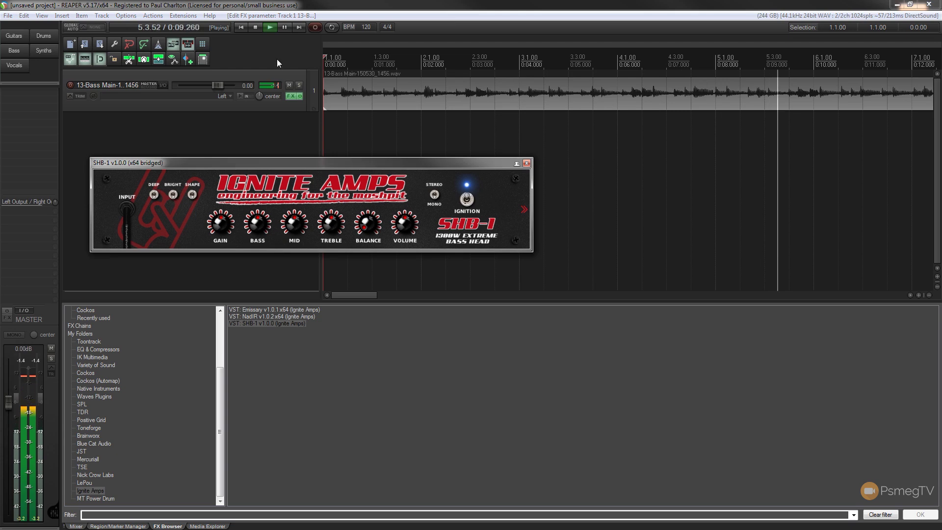
left_click(255, 28)
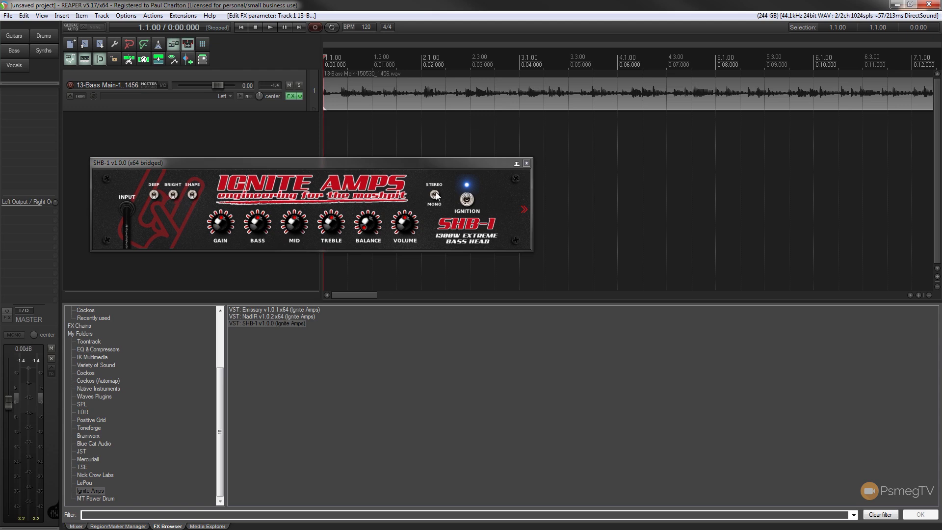
- Examine the SHB-1 amp's rear panel and return to its front panel
left_click(523, 210)
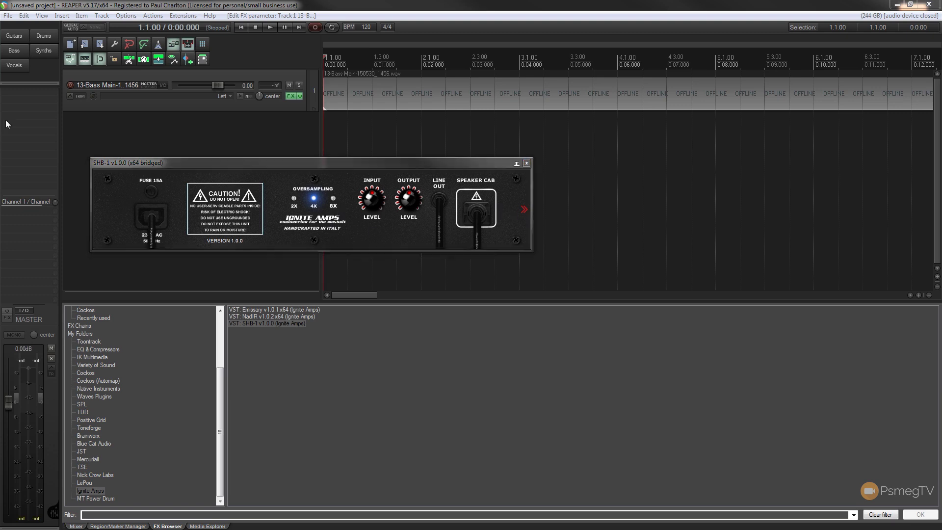
left_click(523, 210)
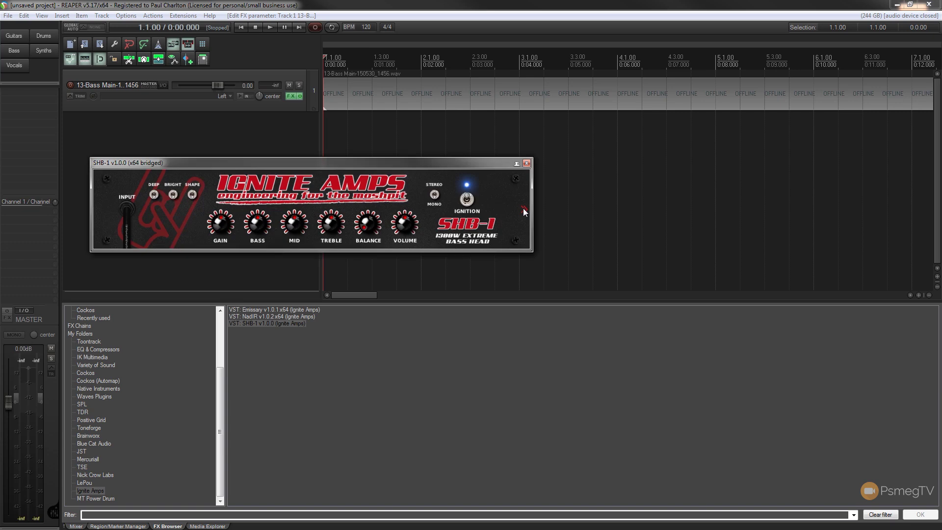
left_click_drag(304, 164, 340, 162)
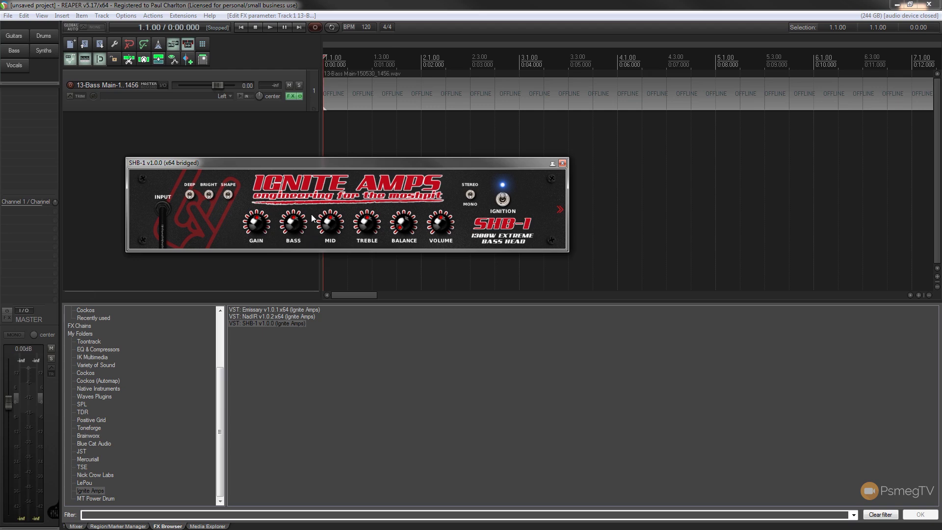
left_click_drag(456, 168, 429, 153)
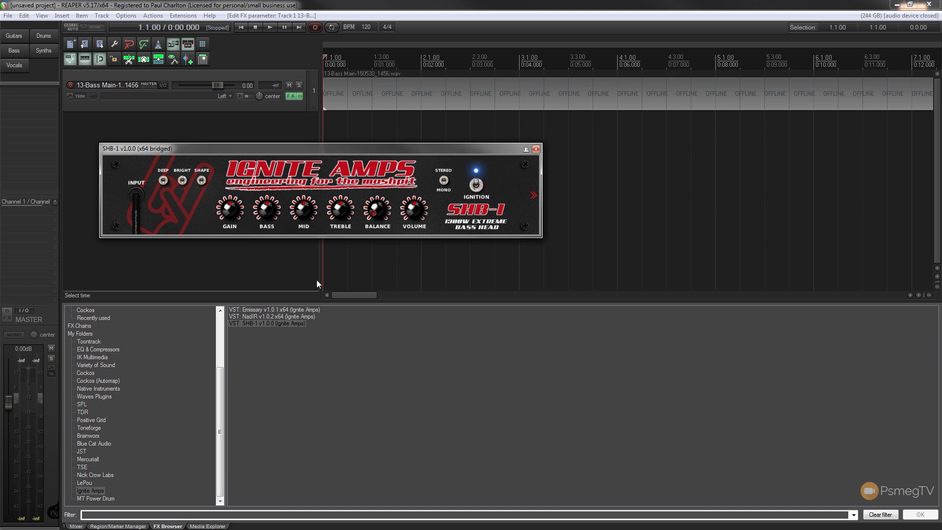
- Add the NadIR v1.0.2 x64 plug-in to the bass track, close the FX chain window and stack the SHB-1 window above NadIR
key("Right")
left_click(260, 318)
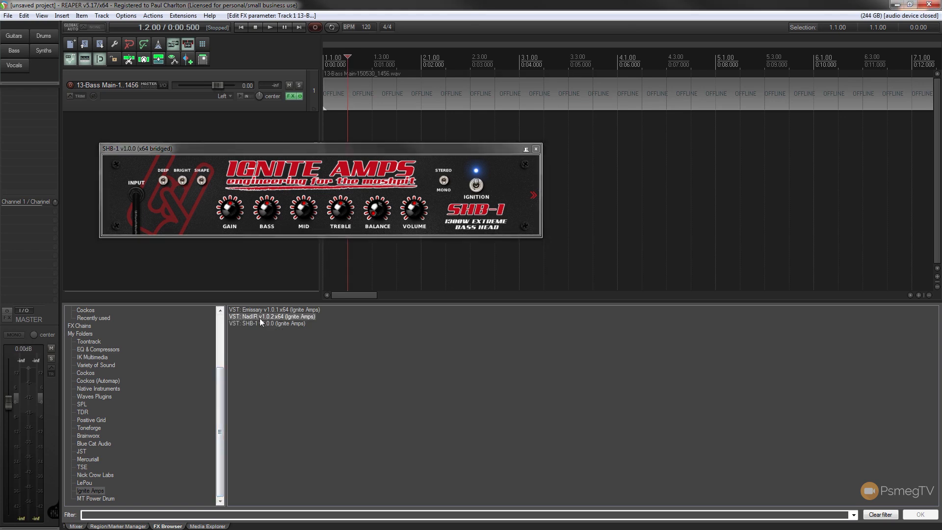
left_click_drag(363, 147, 648, 190)
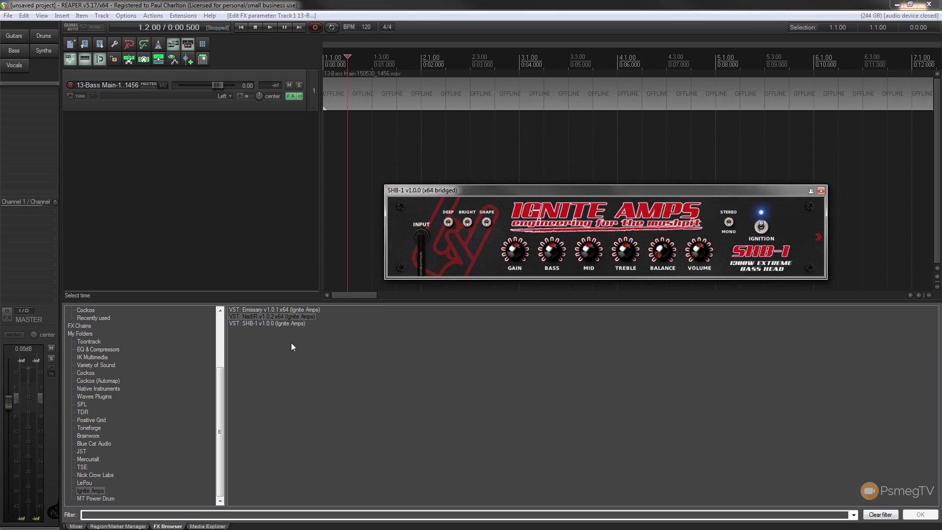
left_click_drag(283, 317, 267, 110)
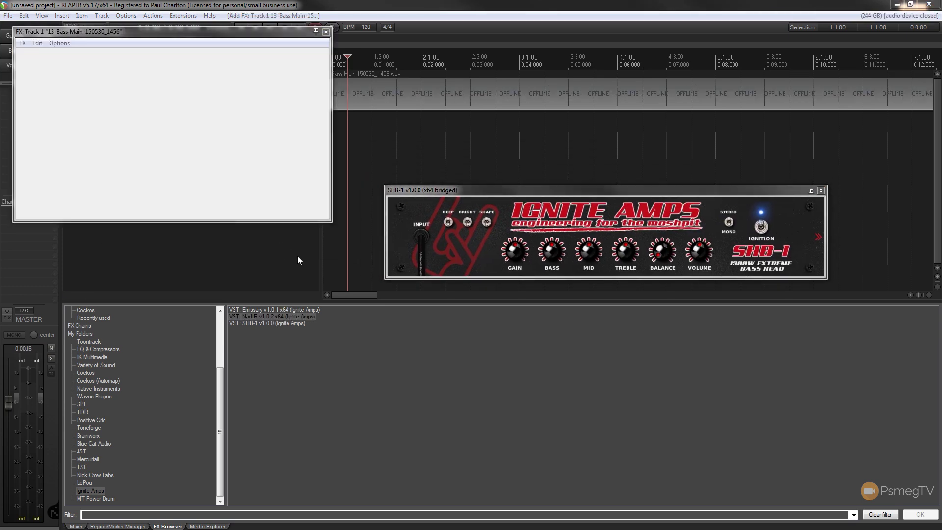
left_click(326, 31)
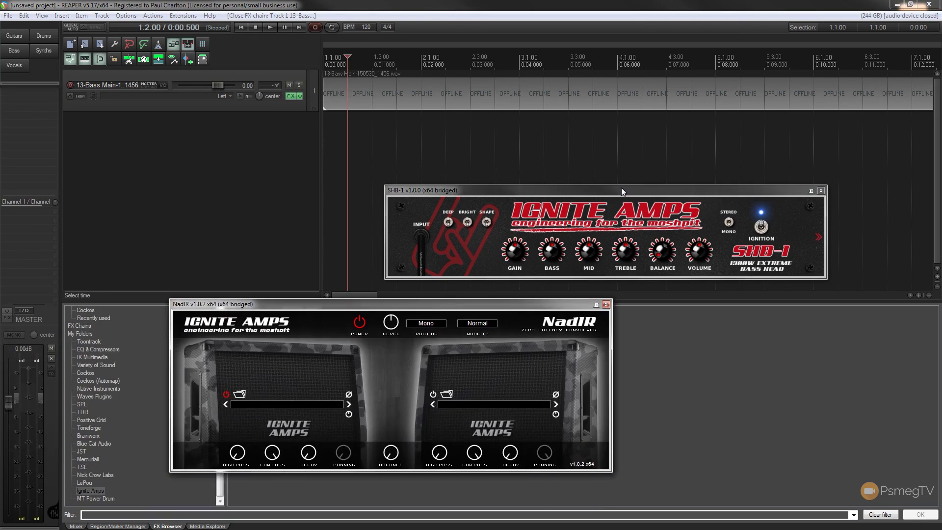
left_click_drag(593, 189, 349, 104)
left_click_drag(405, 305, 378, 208)
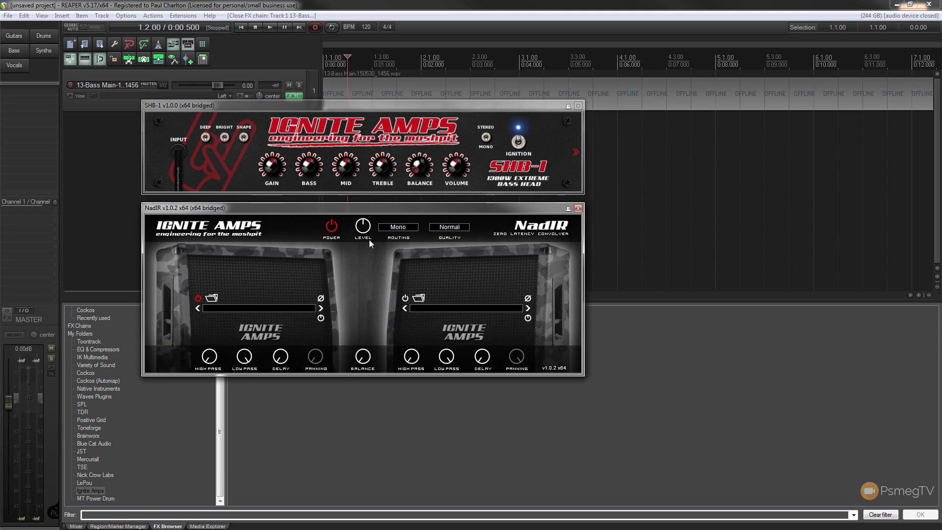
- Leave NadIR's routing on Mono and load A8x10_D6_A107.wav from the Bass Cabs ampeg_svt-810e folder into its left-hand cabinet
left_click(410, 230)
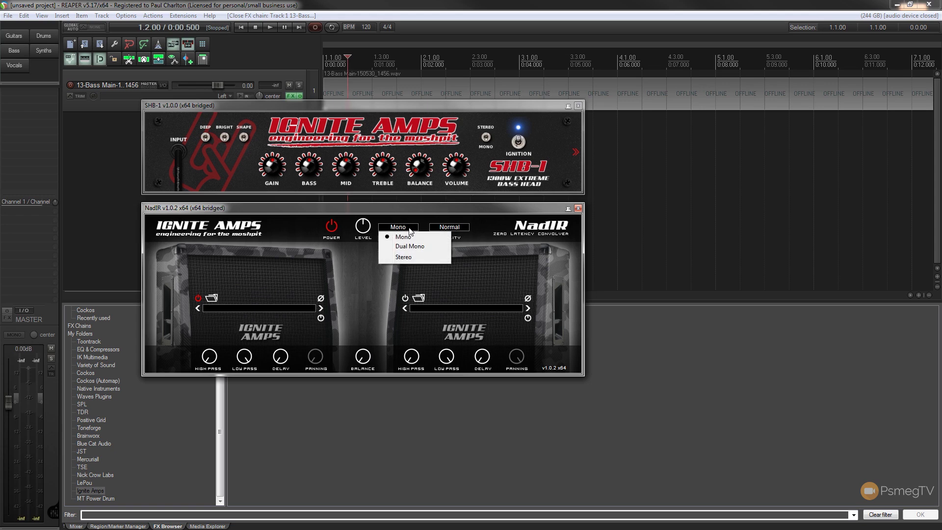
left_click(476, 222)
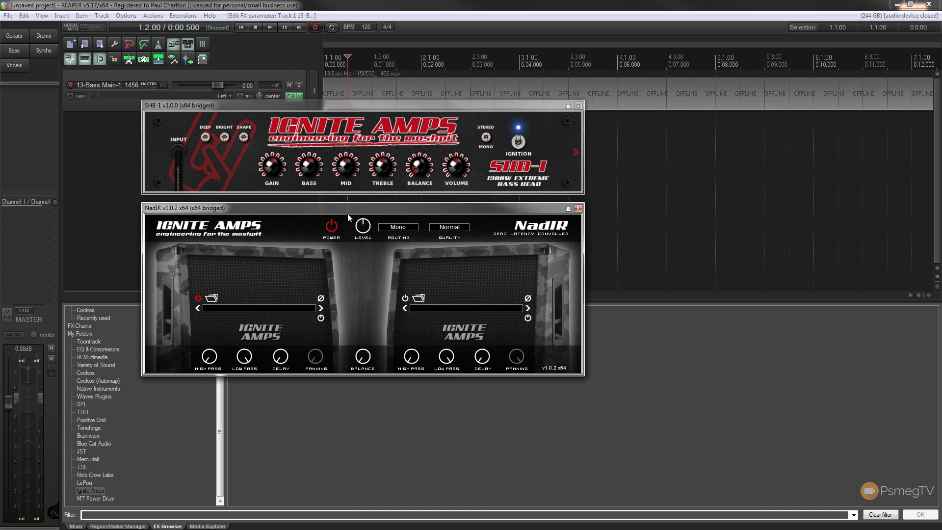
left_click(215, 299)
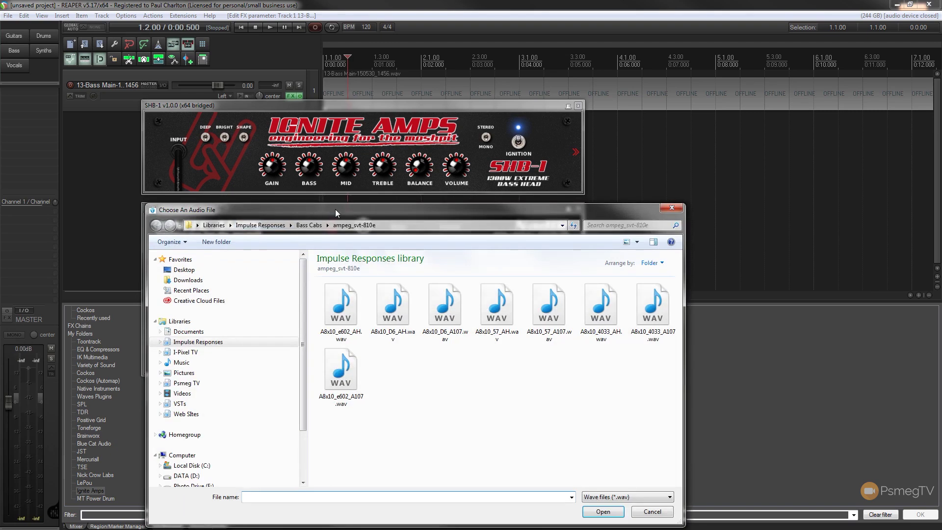
left_click_drag(335, 209, 337, 116)
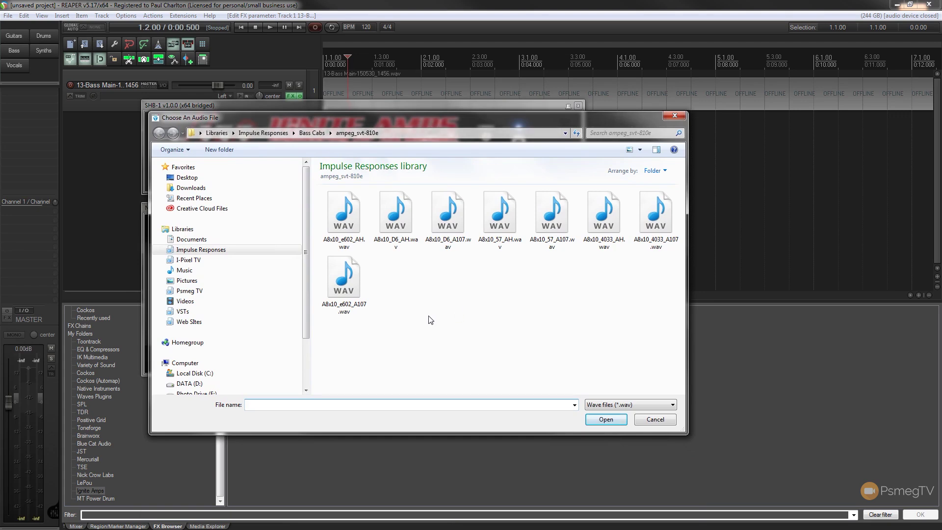
left_click(312, 133)
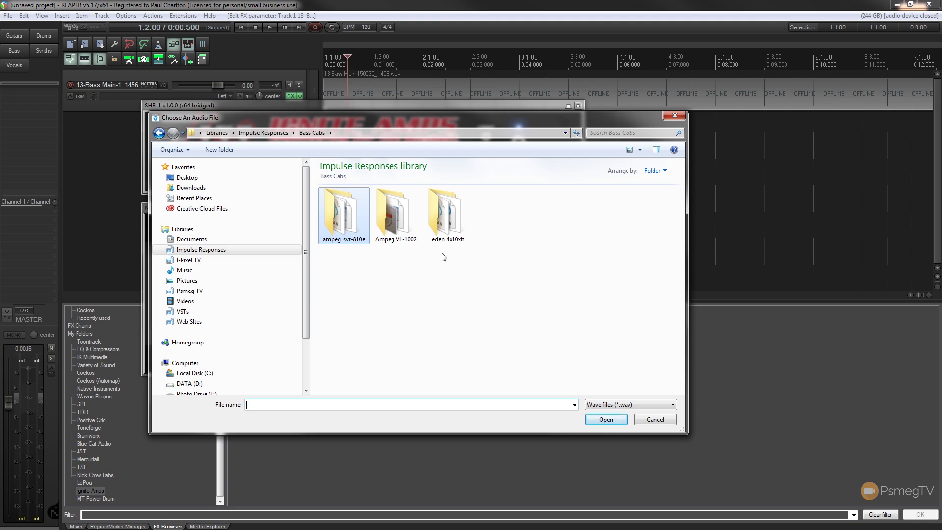
double_click(338, 214)
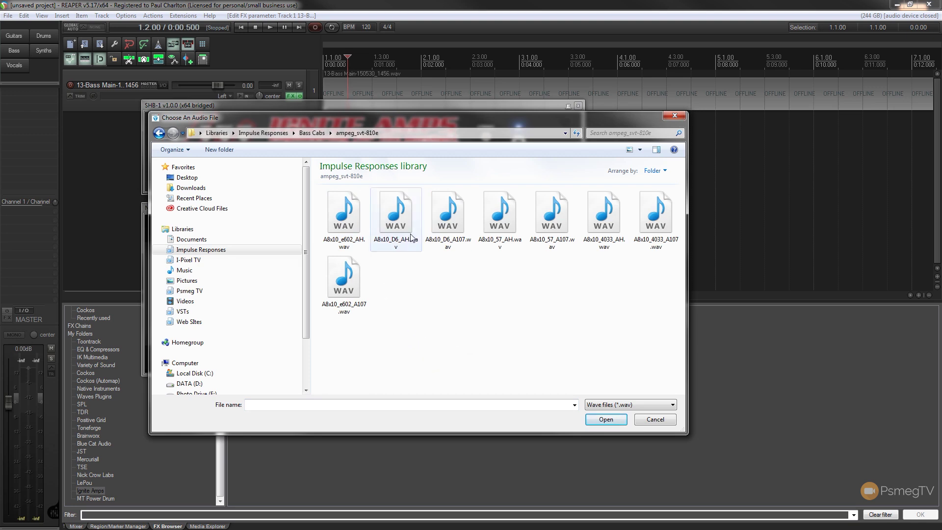
left_click(453, 214)
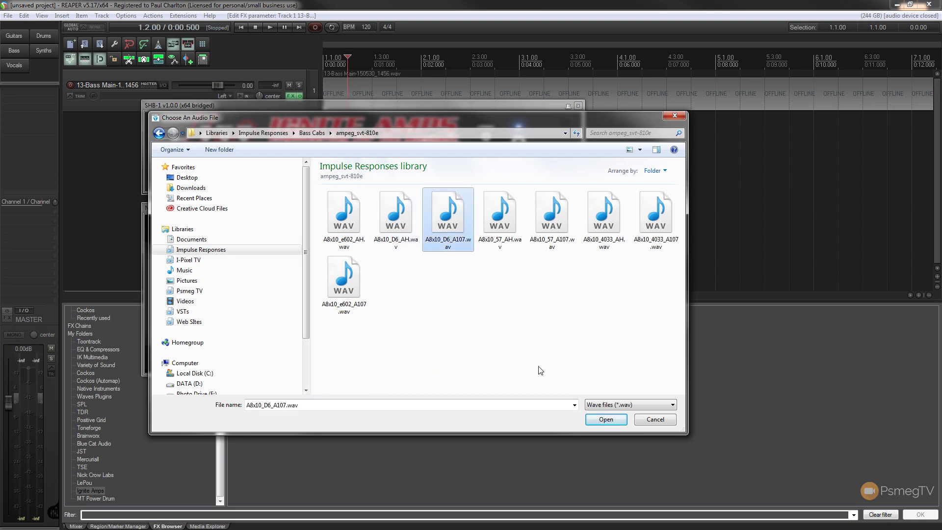
left_click(606, 419)
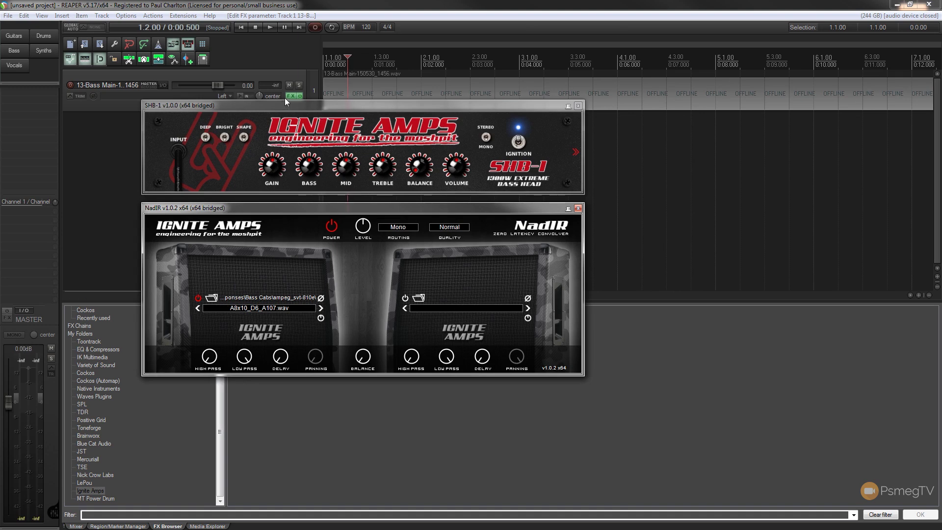
- Move both plug-in windows clear of the track controls and check the plug-in order in the bass track's FX chain
left_click_drag(309, 104, 565, 50)
left_click_drag(420, 207, 677, 157)
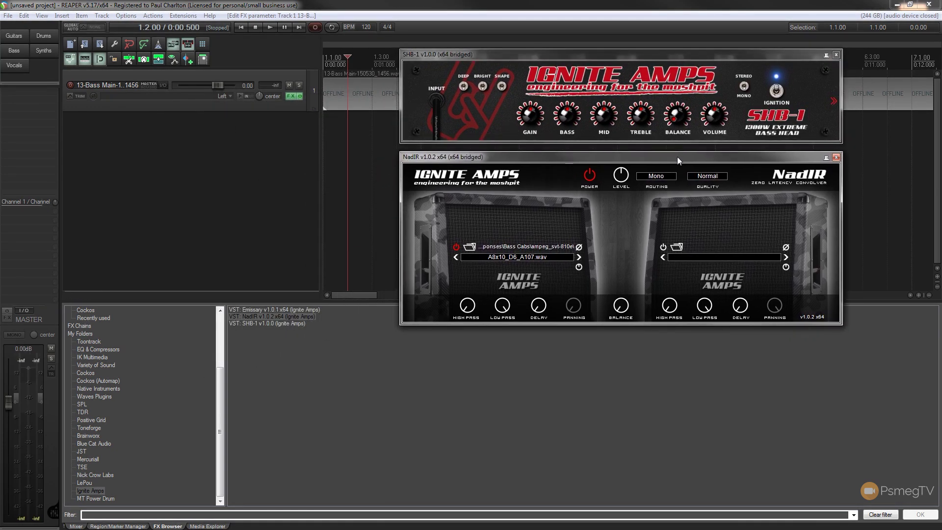
left_click(290, 96)
left_click(93, 63)
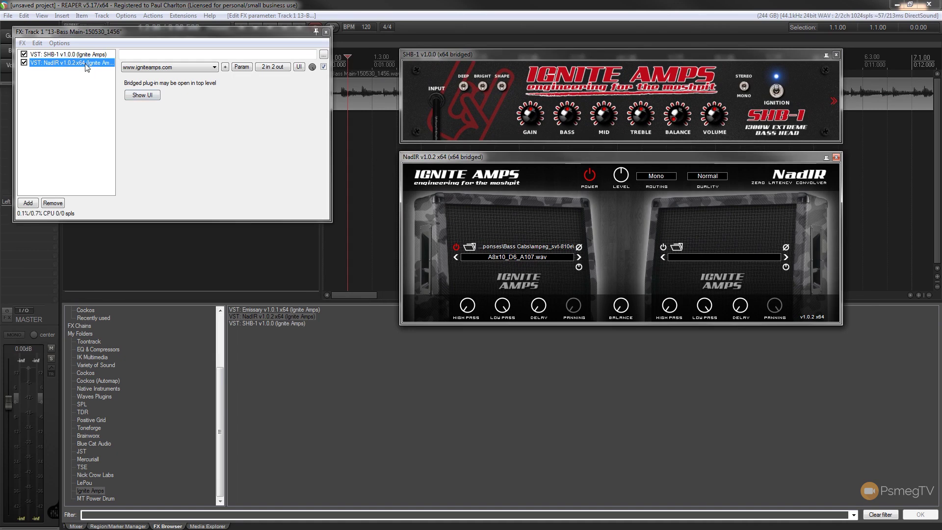
left_click(326, 32)
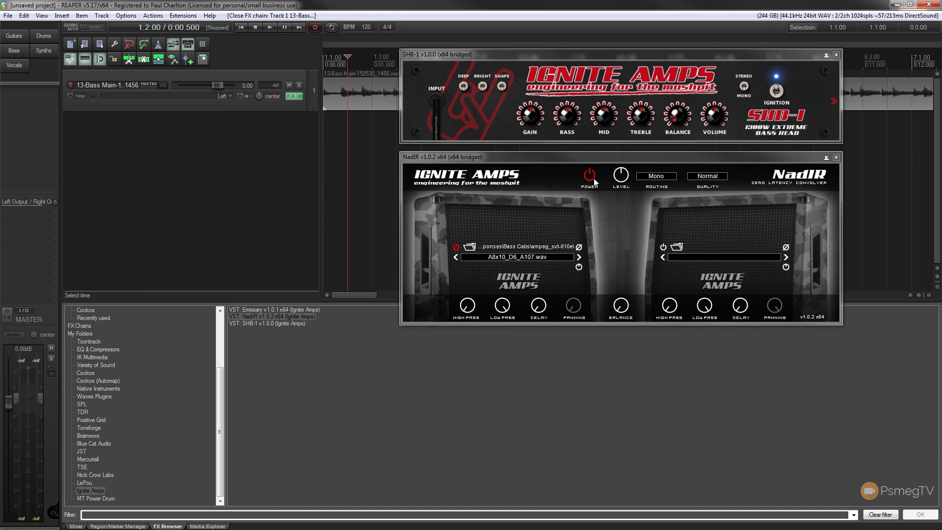
- Power NadIR off, start playing the bass track and power NadIR back on to hear the cabinet's effect
left_click(646, 265)
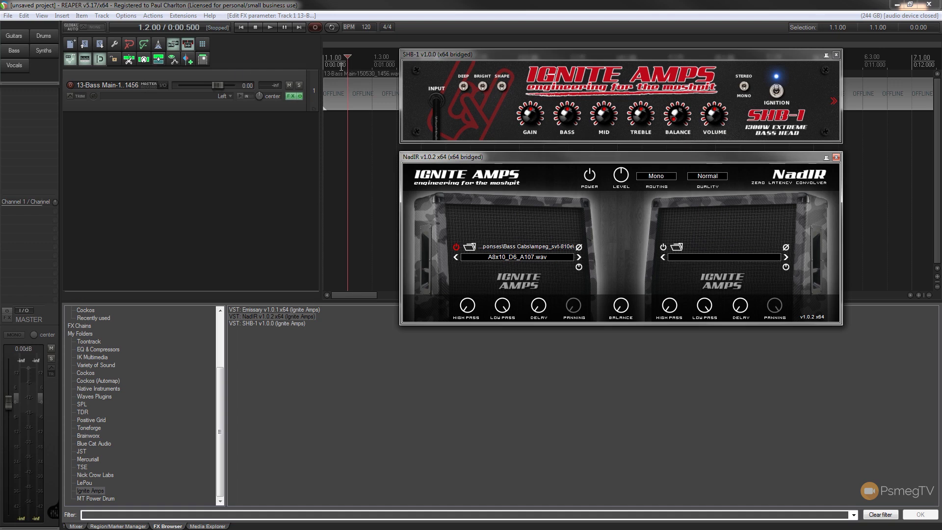
left_click(273, 27)
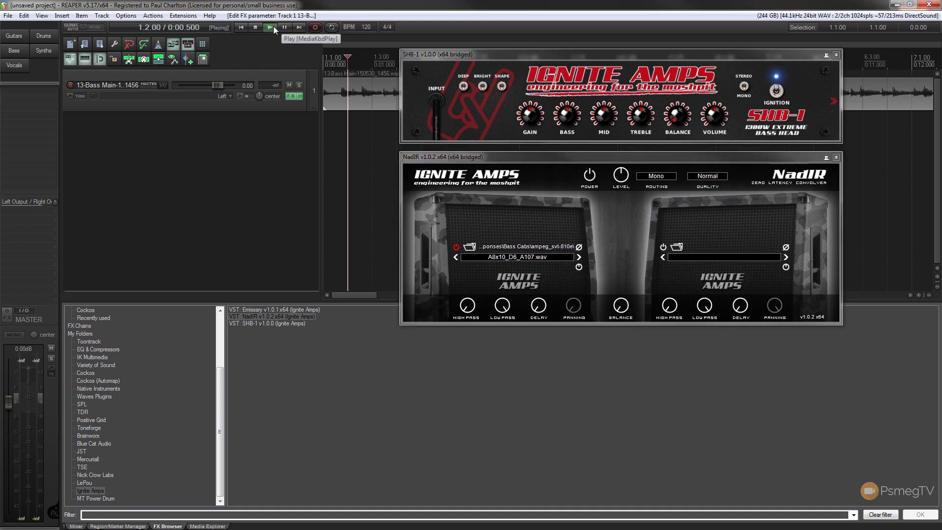
left_click(592, 180)
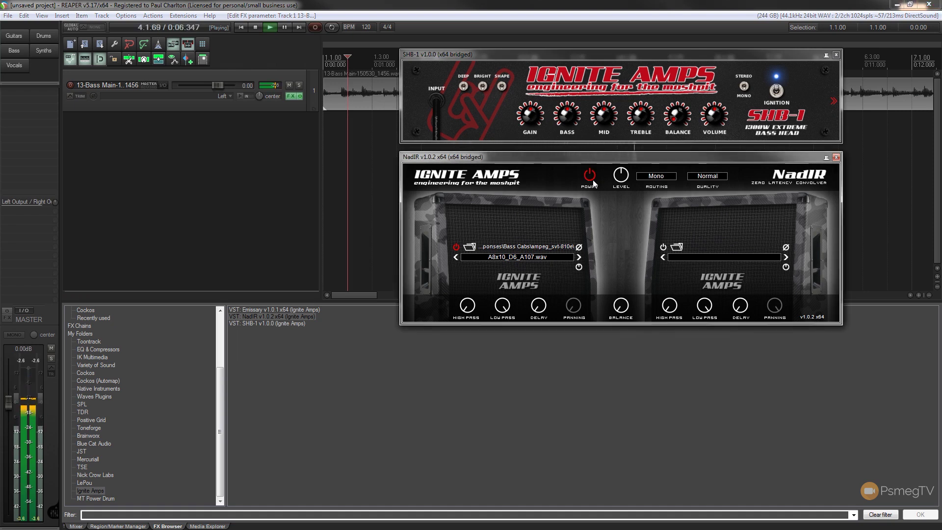
- Switch NadIR's power off and back on during playback to compare the cabinet's effect, and stop the track
left_click(592, 180)
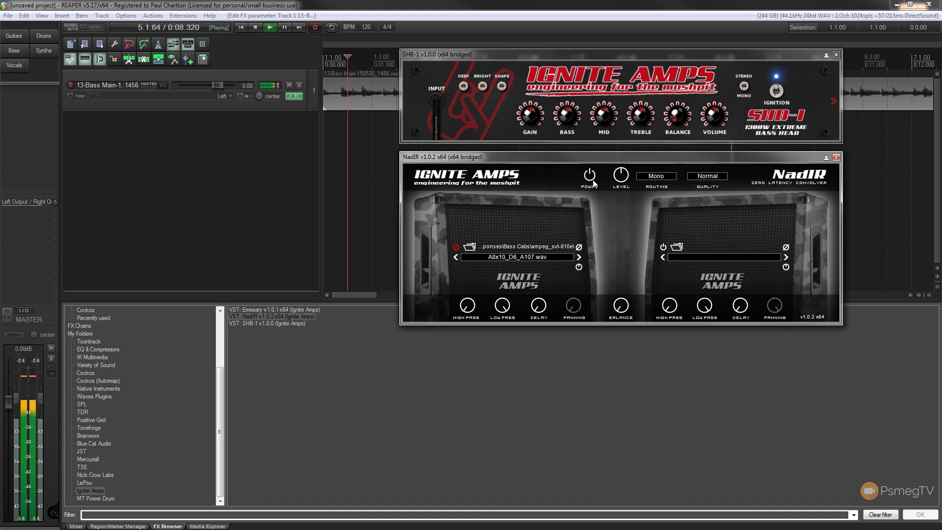
left_click(592, 180)
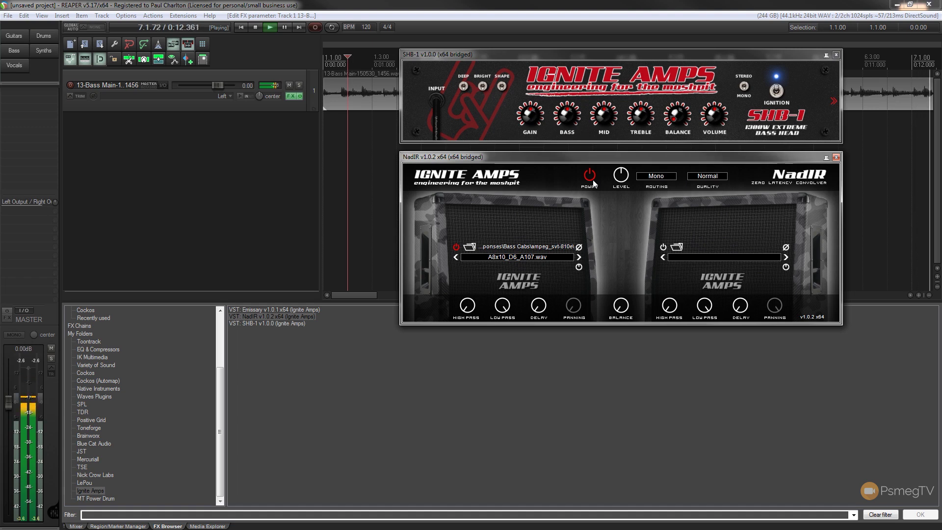
left_click(256, 28)
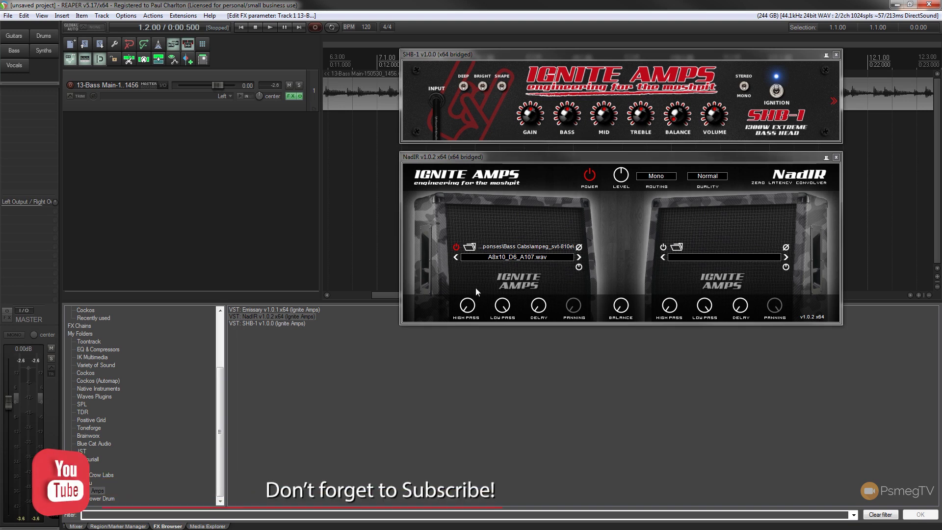
- Load A8x10_e602_AH.wav from the ampeg_svt-810e folder into NadIR's left-hand cabinet
left_click(470, 247)
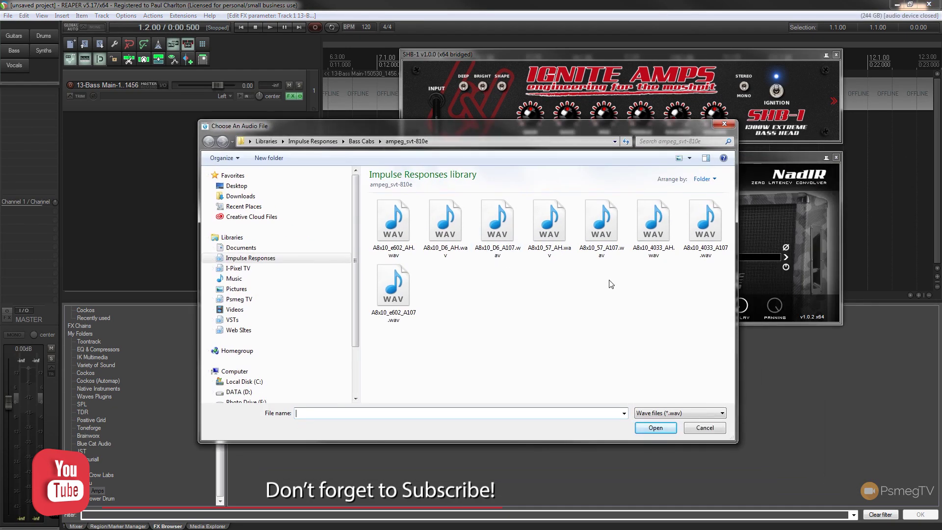
left_click(393, 289)
left_click(393, 226)
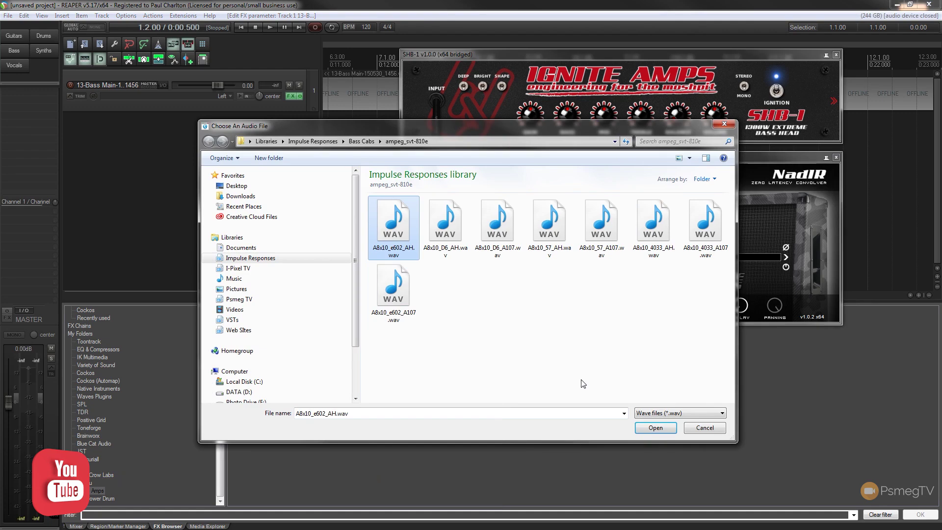
left_click_drag(539, 127, 422, 162)
left_click(542, 475)
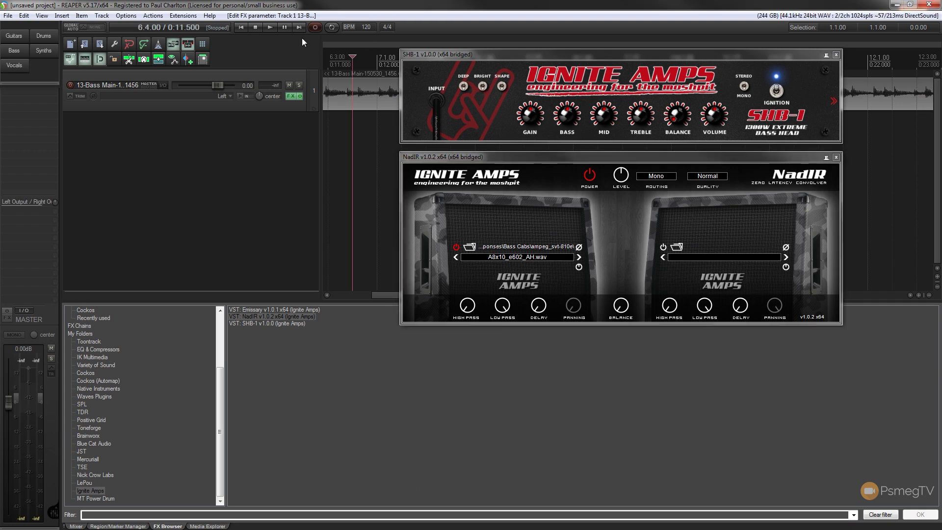
- Play the bass track and bypass and re-enable NadIR to hear the A8x10_e602_AH.wav cabinet, ending with playback stopped
left_click(269, 27)
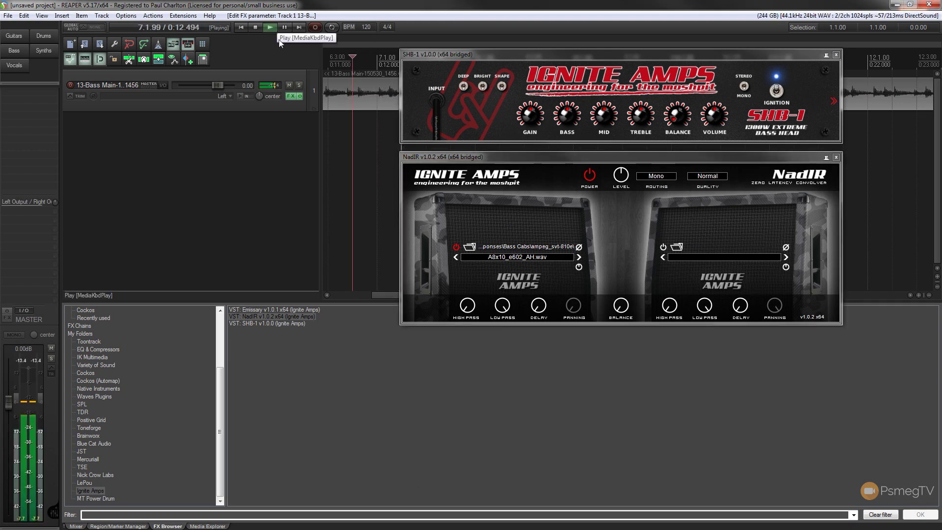
left_click(588, 180)
left_click(588, 180)
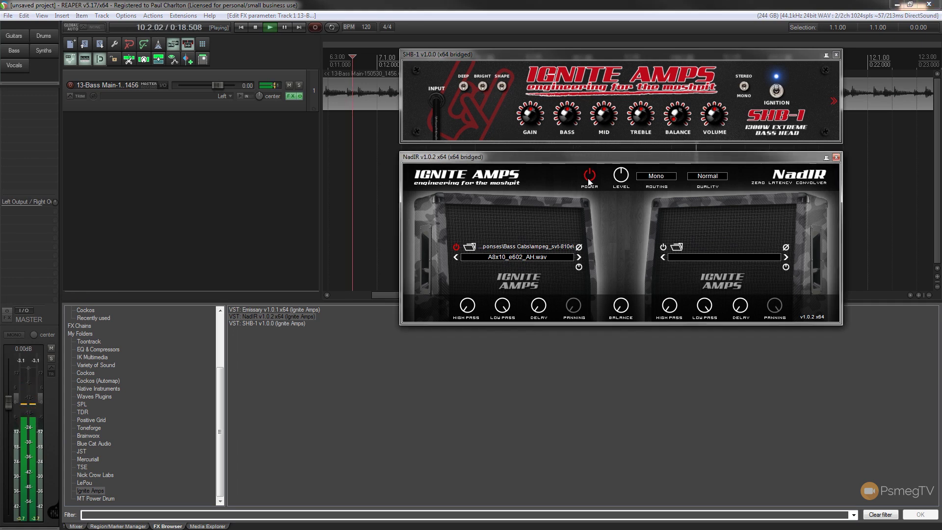
left_click(260, 28)
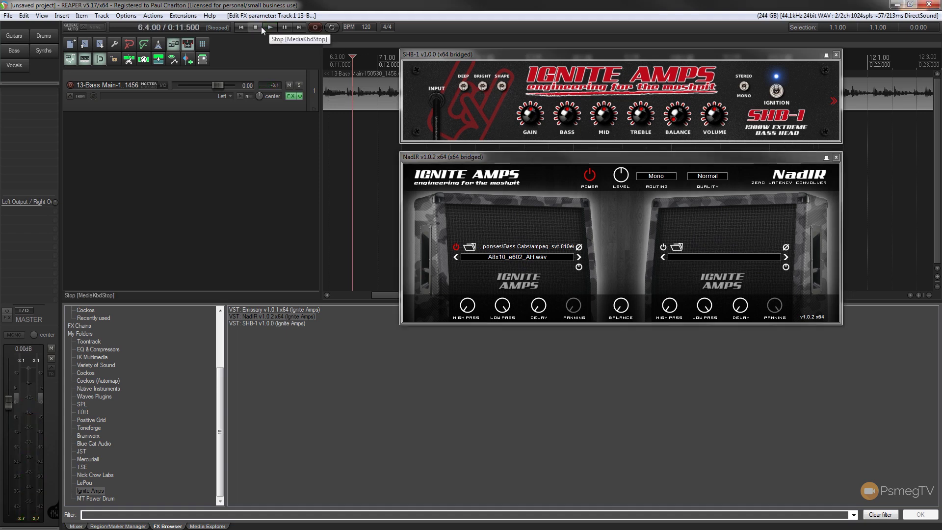
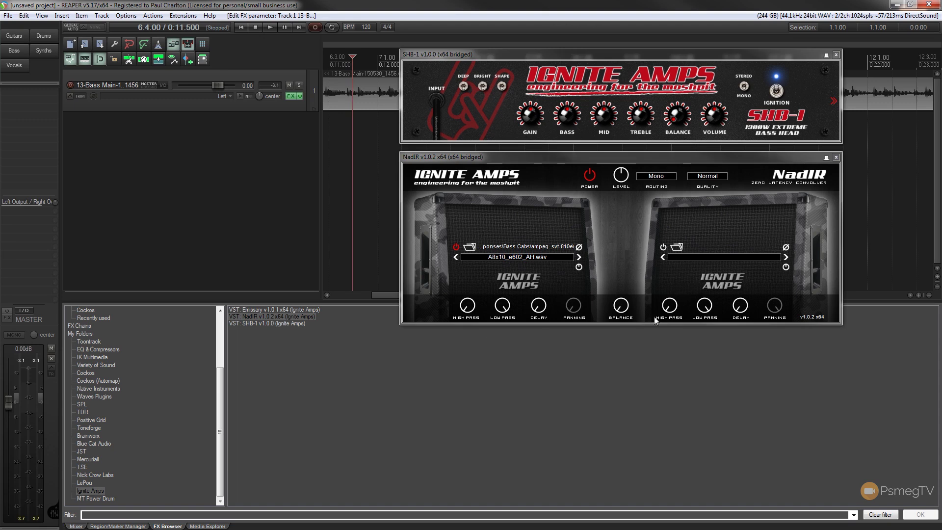
- Load E4x10_e602_A107.wav from the Bass Cabs eden_4x10xlt folder into NadIR's right-hand cabinet
left_click(676, 247)
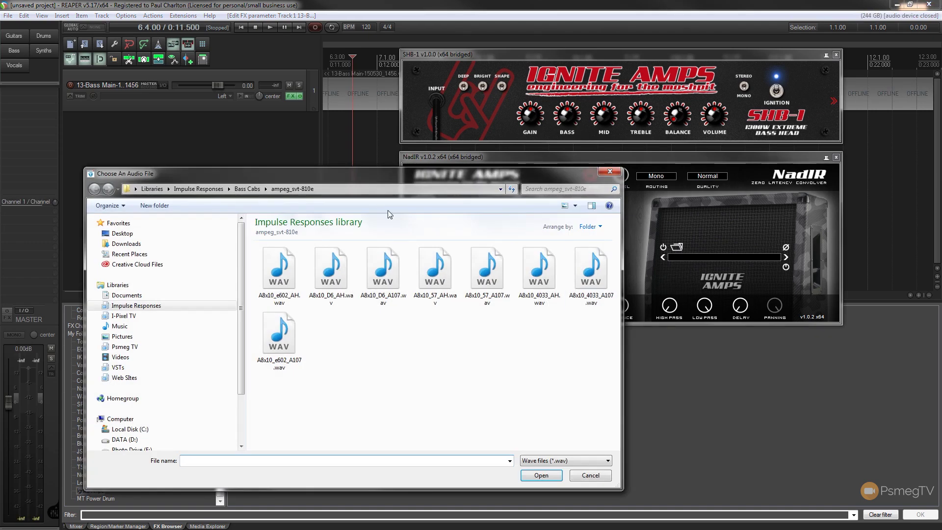
left_click(247, 189)
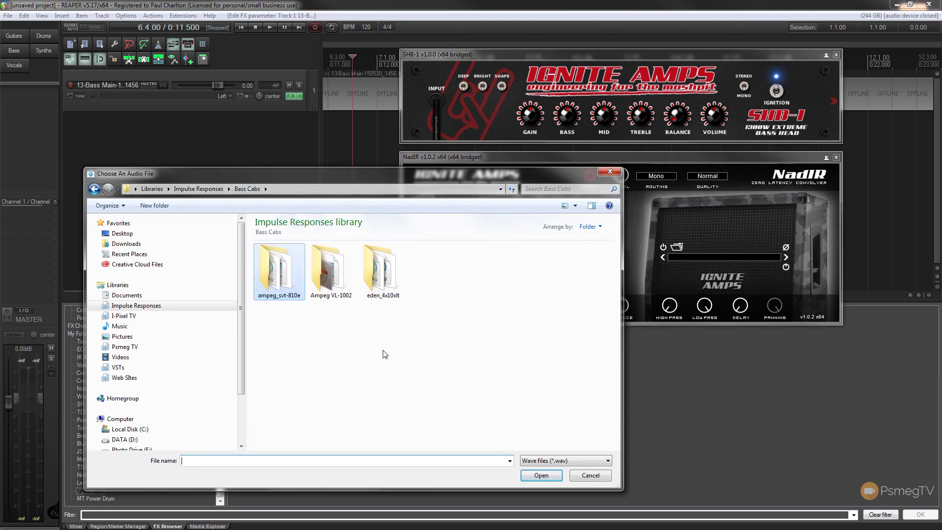
double_click(371, 287)
left_click(280, 338)
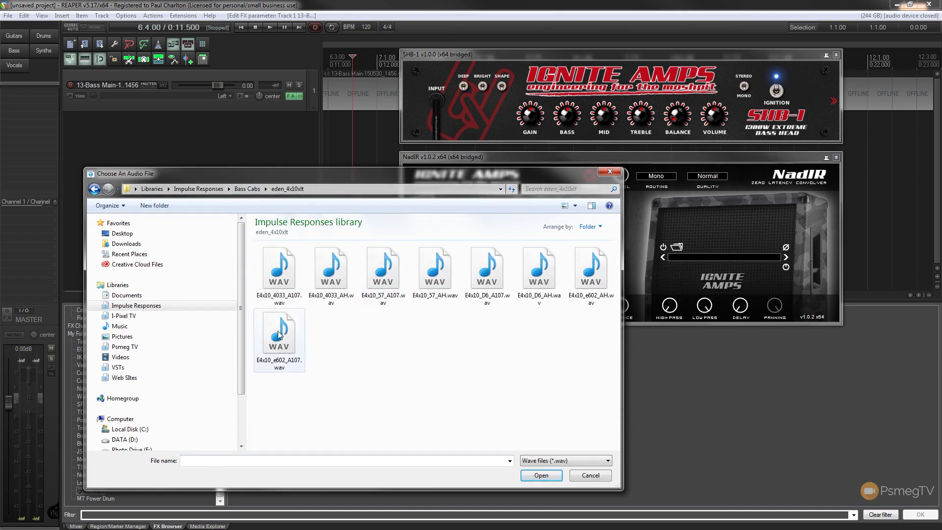
left_click(542, 475)
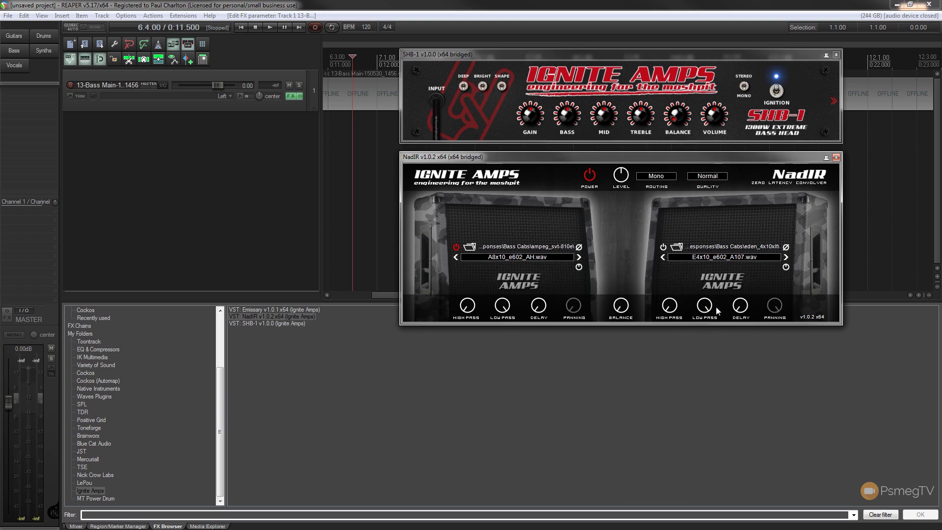
- Blend in the right-hand cabinet during playback, with NadIR's balance centred and its output level slightly above the midpoint
left_click_drag(621, 305, 616, 257)
left_click(271, 29)
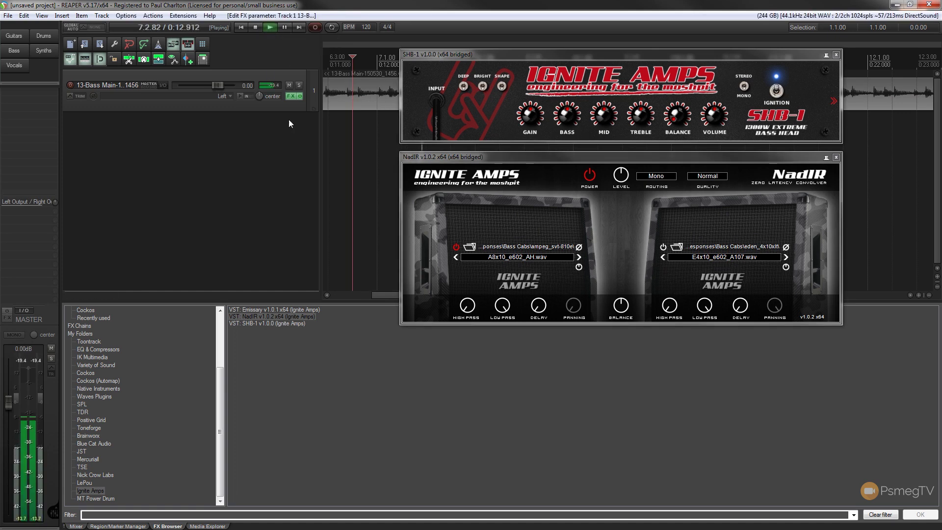
left_click(621, 176)
left_click_drag(620, 176, 620, 163)
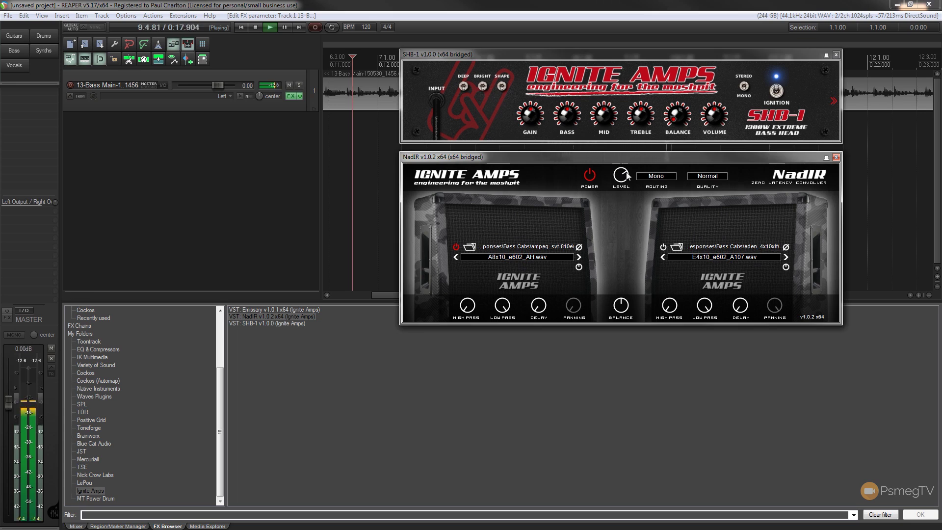
left_click(663, 248)
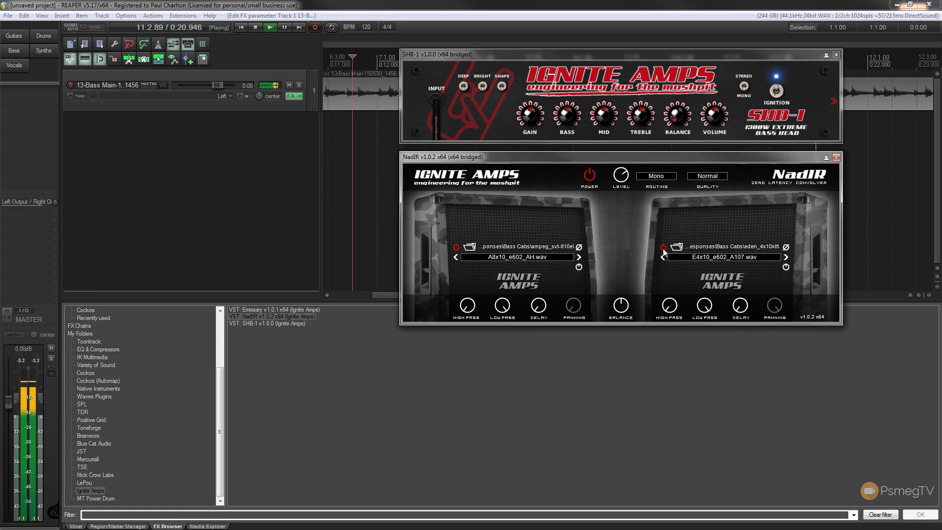
left_click_drag(621, 175, 619, 191)
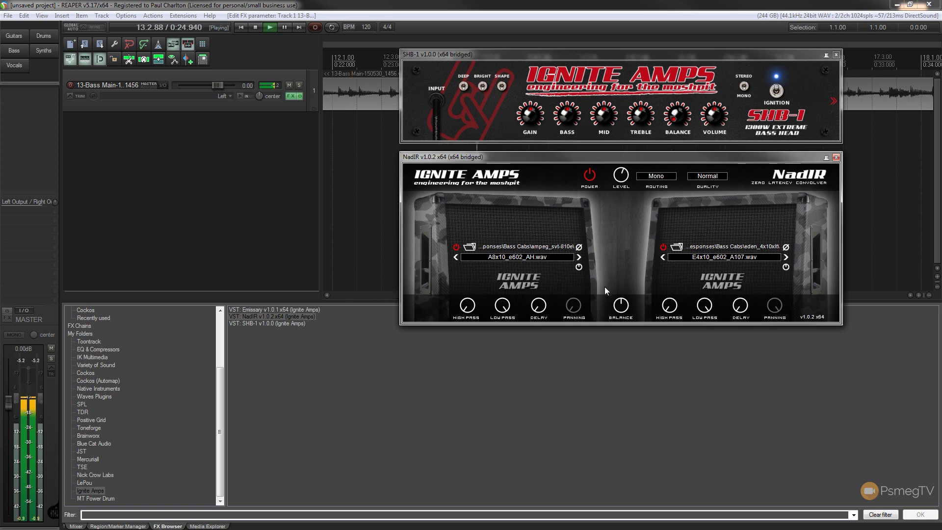
- Toggle NadIR's main power and each cabinet's power off and on during playback to compare their sound, and stop the track
left_click(590, 175)
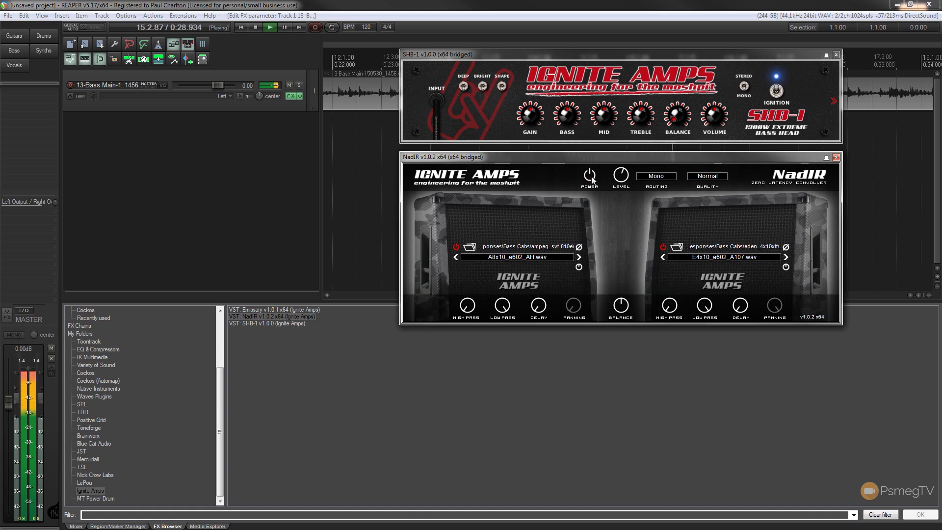
left_click(591, 177)
left_click(457, 247)
left_click(456, 247)
left_click(664, 247)
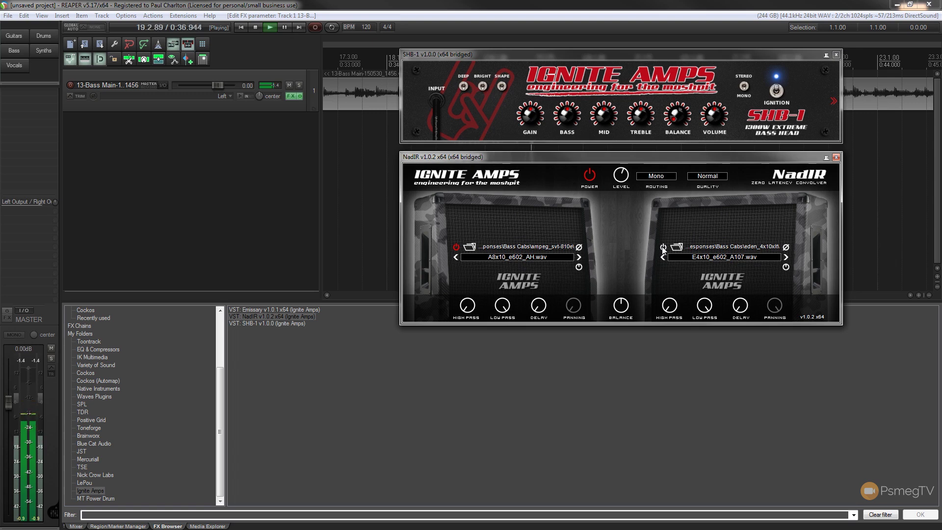
left_click(663, 247)
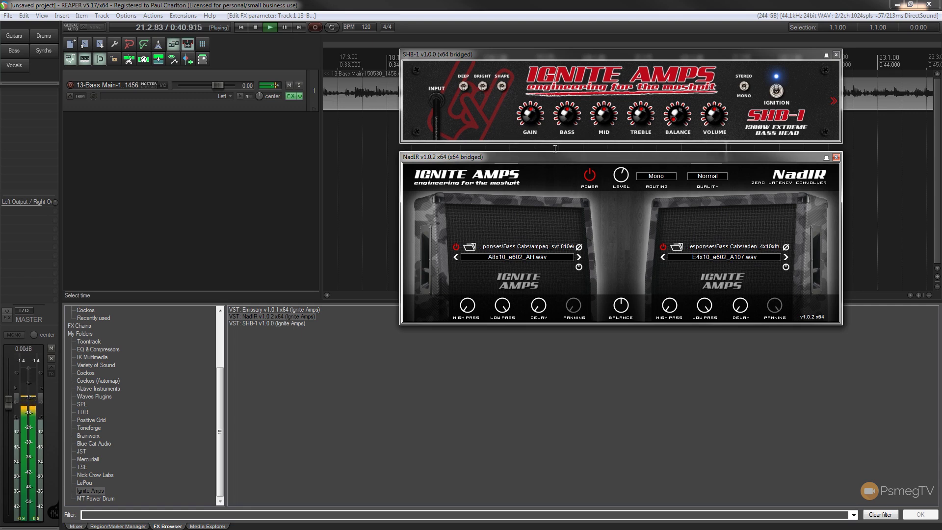
left_click(410, 5)
key("space")
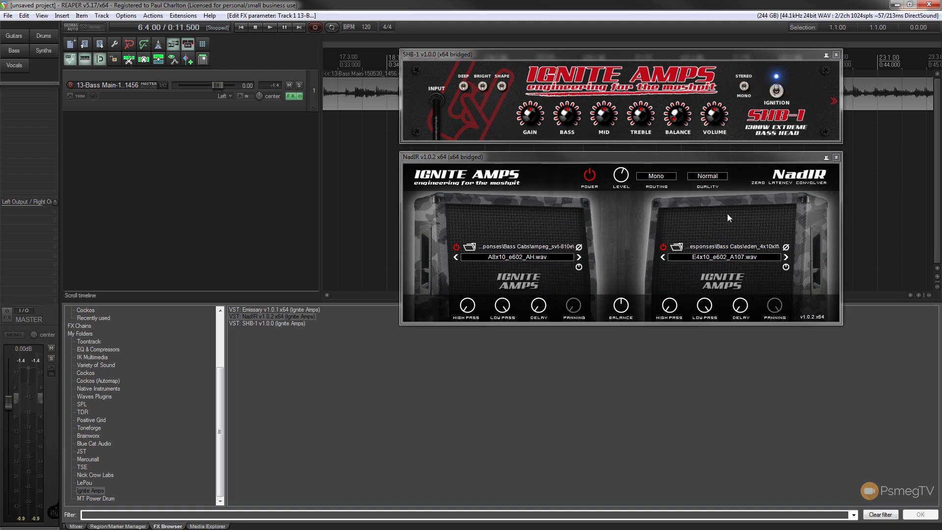
- Set NadIR's routing to Dual Mono and play the bass track from 17.3.00
left_click(657, 176)
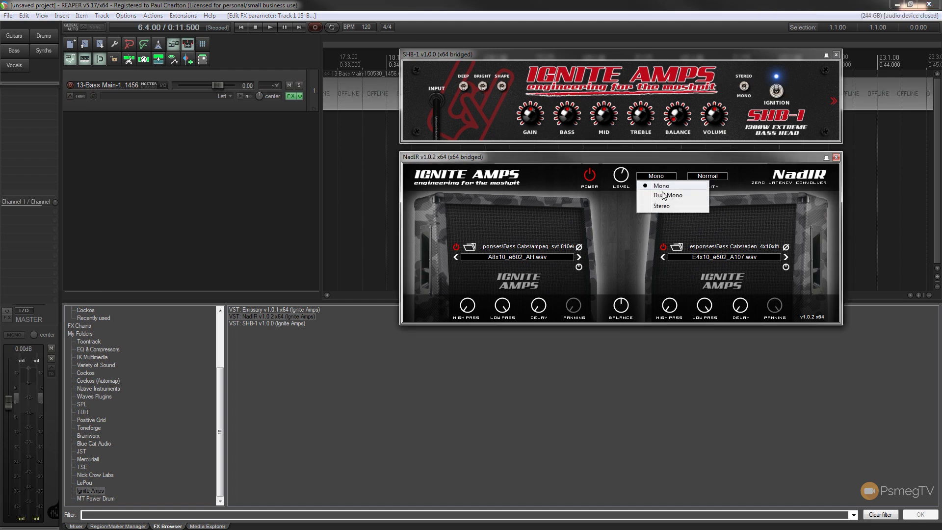
left_click(664, 196)
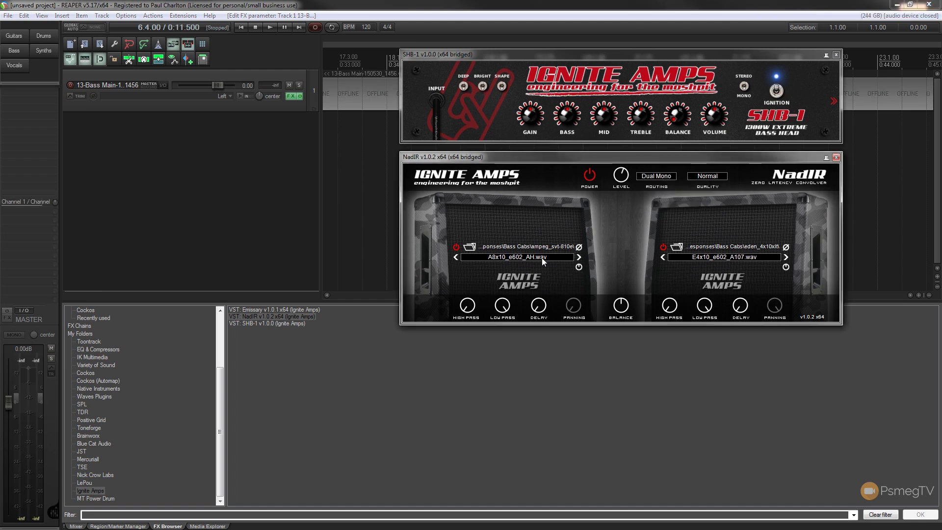
left_click(338, 130)
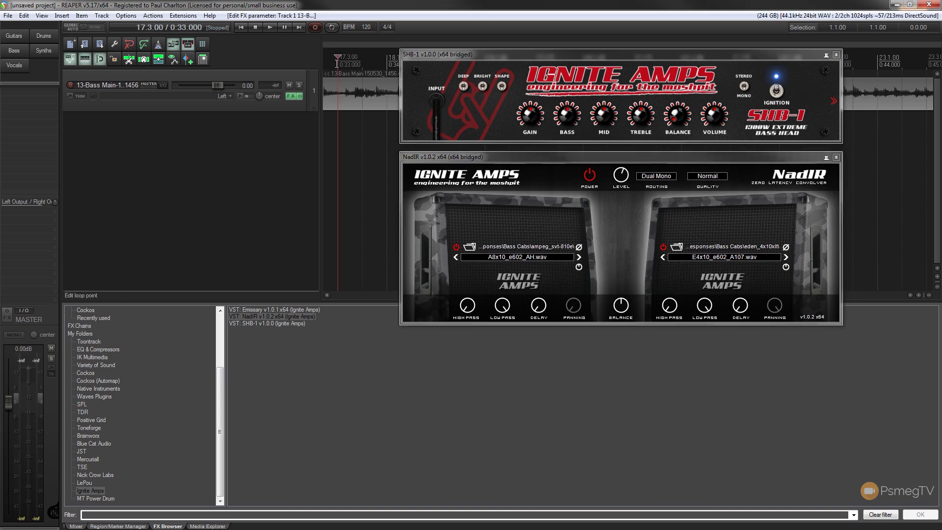
key("space")
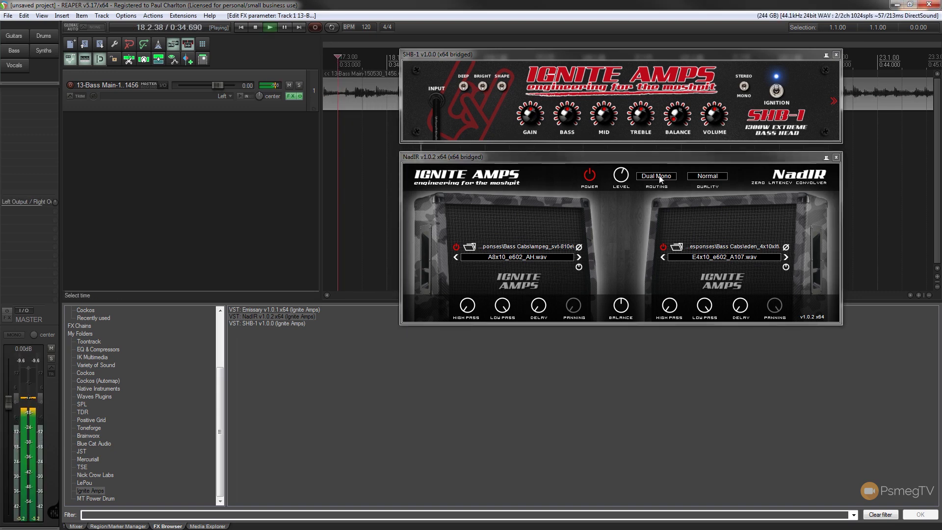
- Set NadIR's quality to High, compare Mono and Stereo routing during playback, and stop the track with the routing on Stereo
left_click(708, 176)
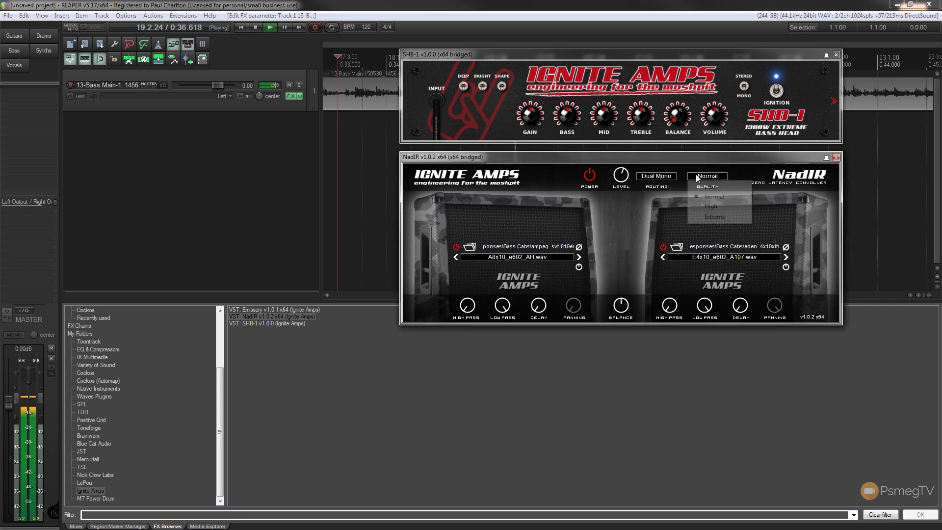
left_click(715, 207)
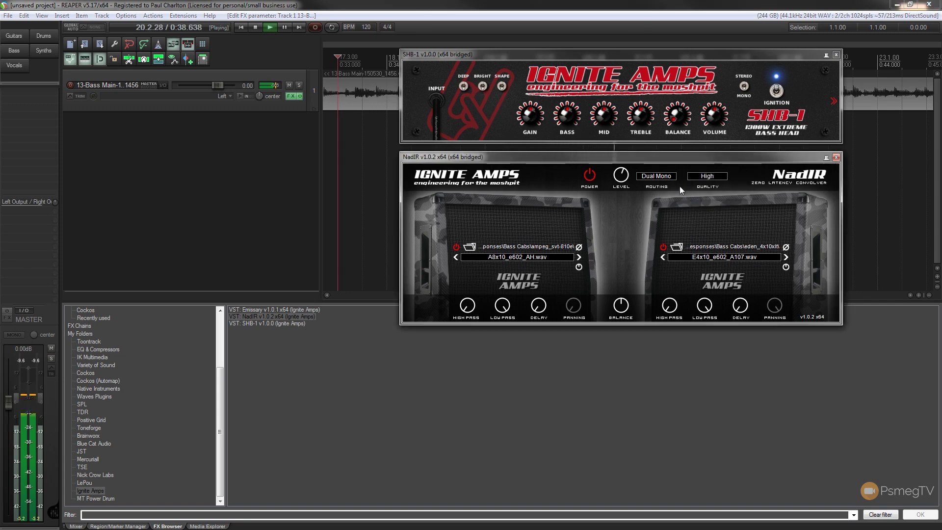
left_click(663, 178)
left_click(662, 185)
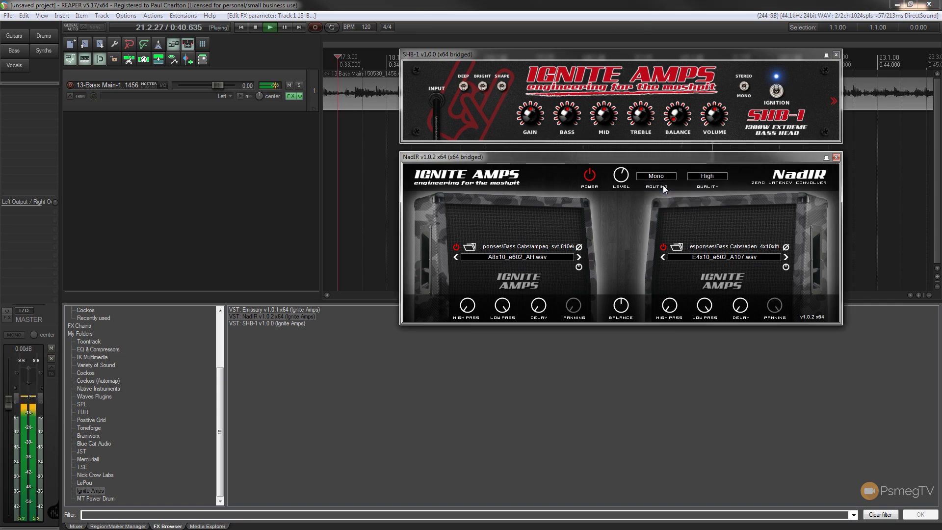
left_click(660, 178)
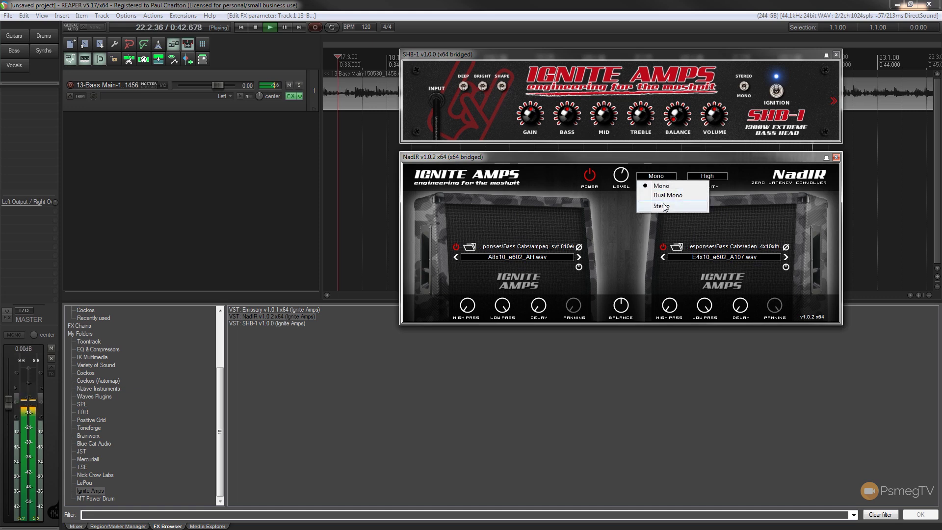
left_click(663, 206)
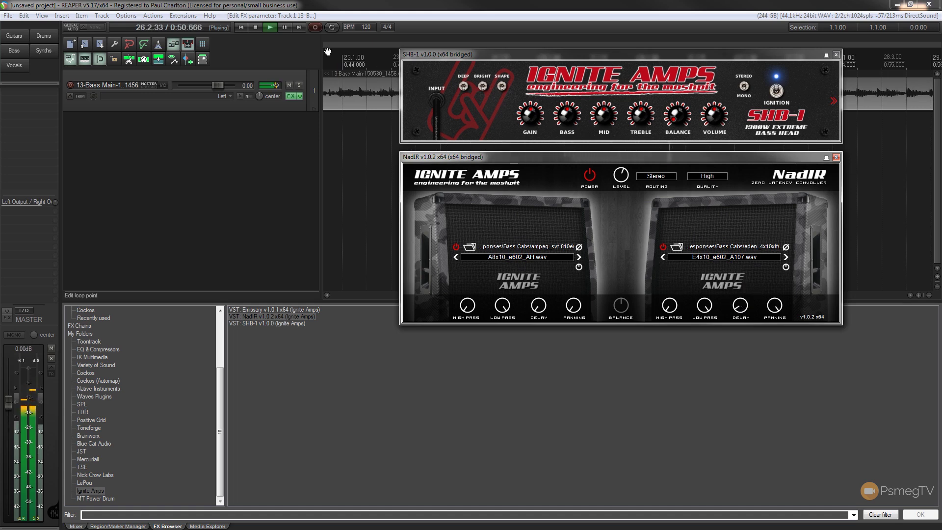
left_click(260, 28)
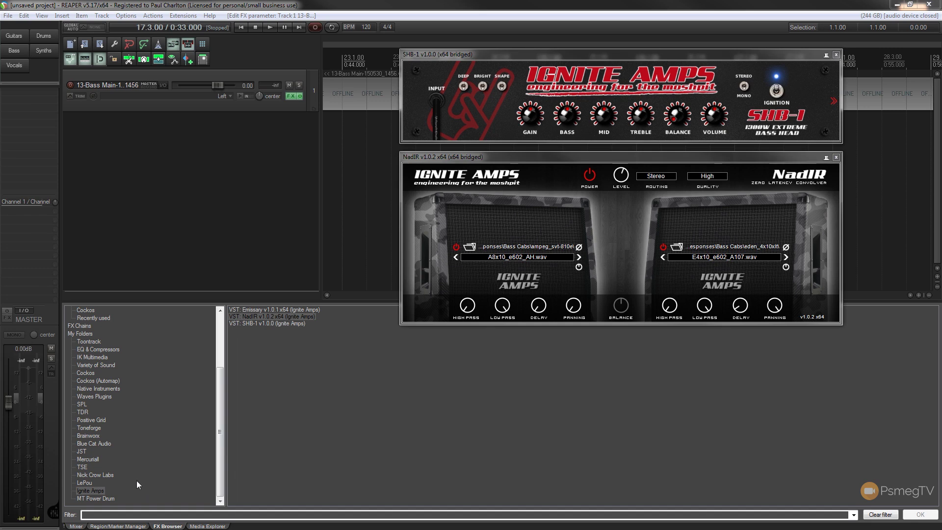
- Add the TSE BOD v2 plug-in from the TSE folder to the bass track's FX chain
left_click(87, 475)
left_click(82, 467)
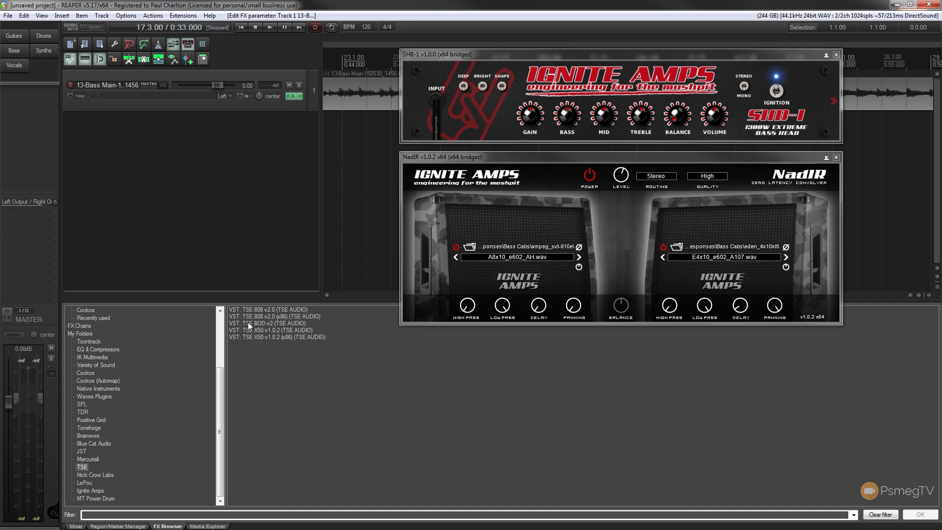
left_click_drag(249, 325, 309, 151)
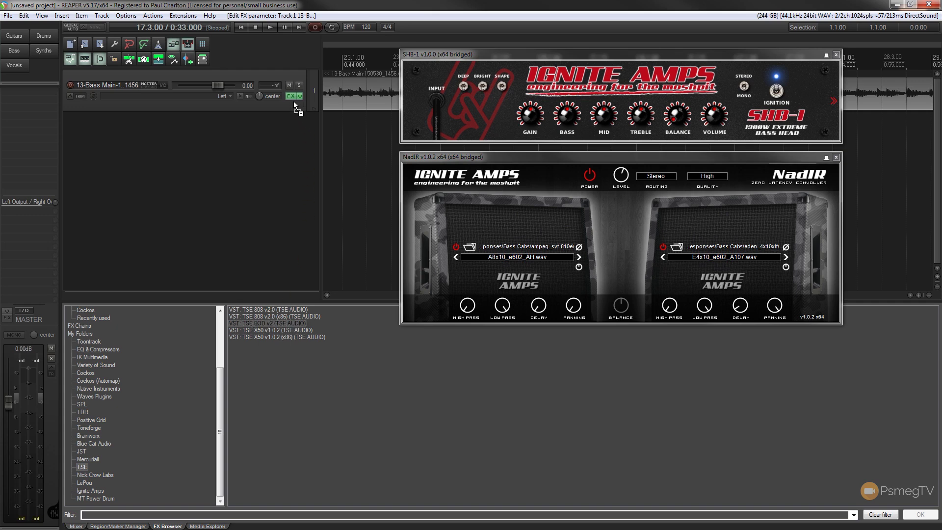
left_click_drag(294, 101, 294, 103)
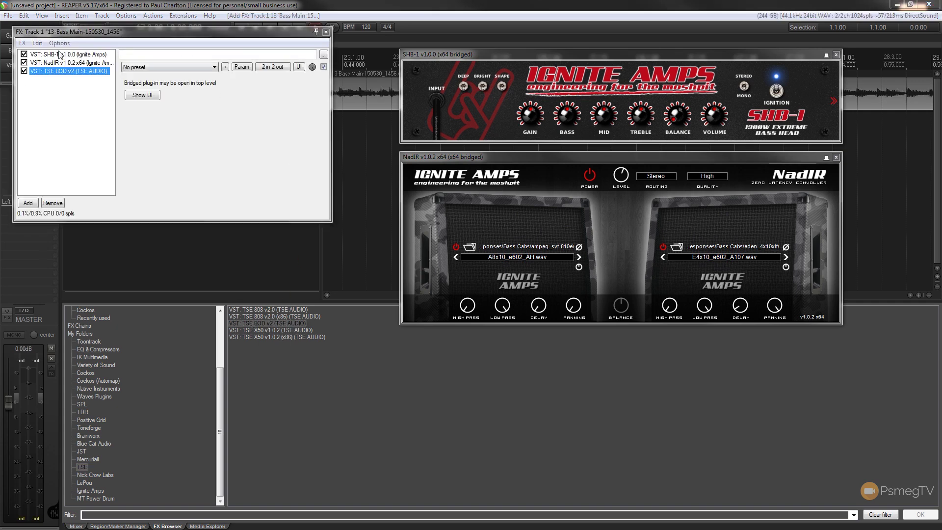
- Place the TSE BOD v2 window beneath NadIR and close the bass track's FX chain window
left_click_drag(250, 281, 467, 334)
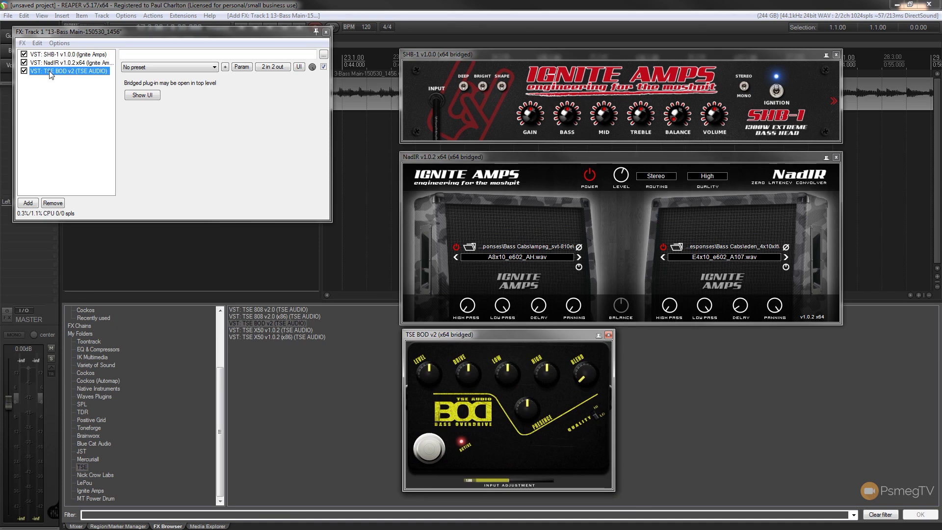
left_click(325, 31)
left_click(494, 342)
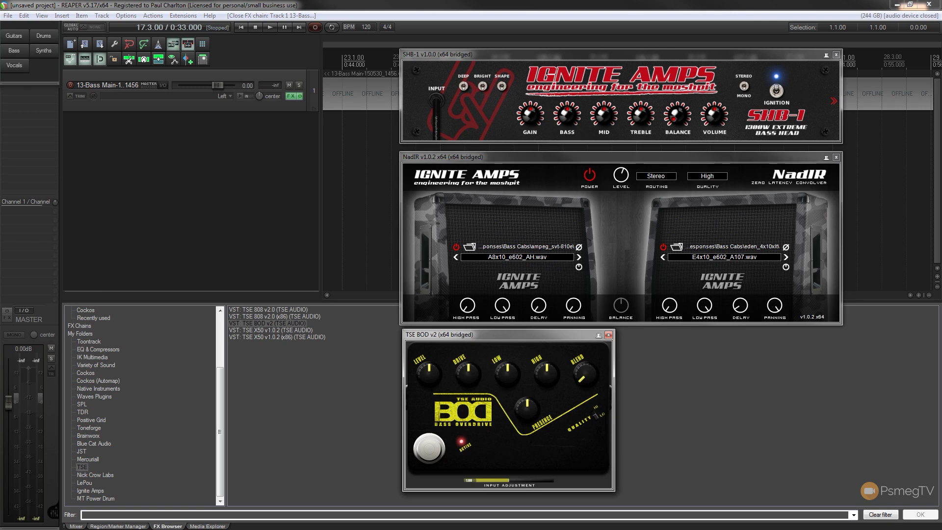
- Play the bass track from 17.3.00 and raise the TSE BOD's Drive to about 2 o'clock and Blend to about 10 o'clock
left_click(348, 115)
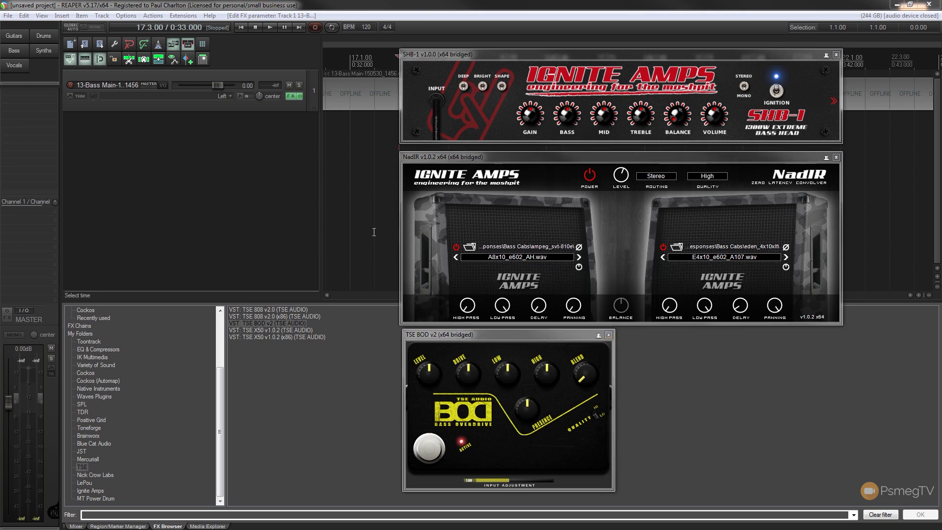
left_click(268, 28)
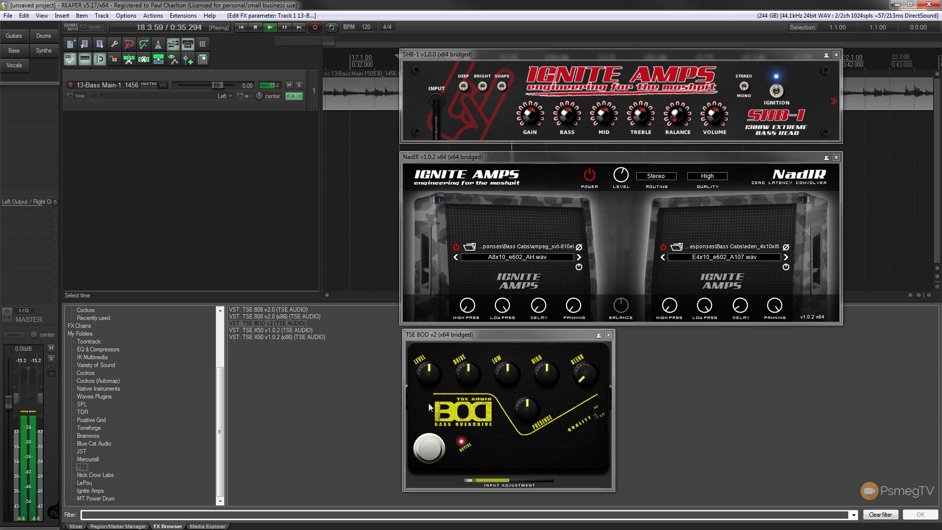
left_click(432, 455)
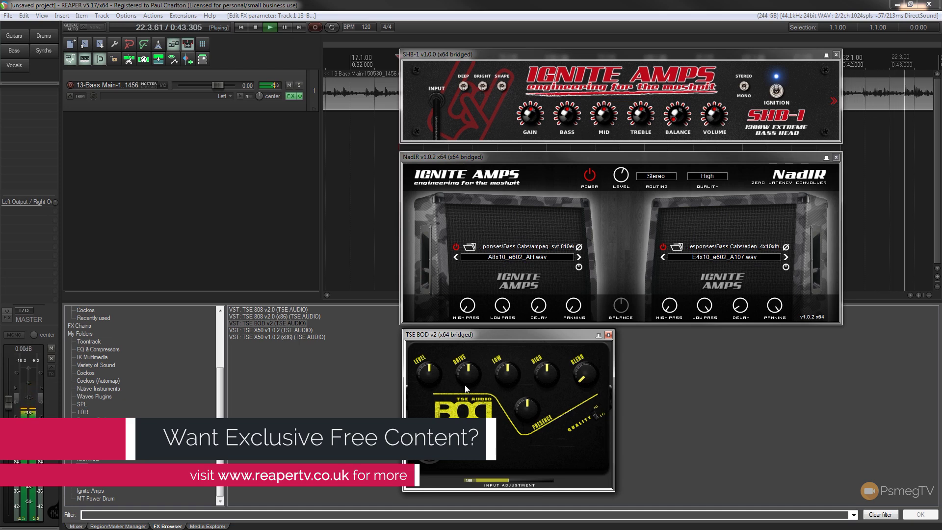
left_click_drag(467, 373, 470, 356)
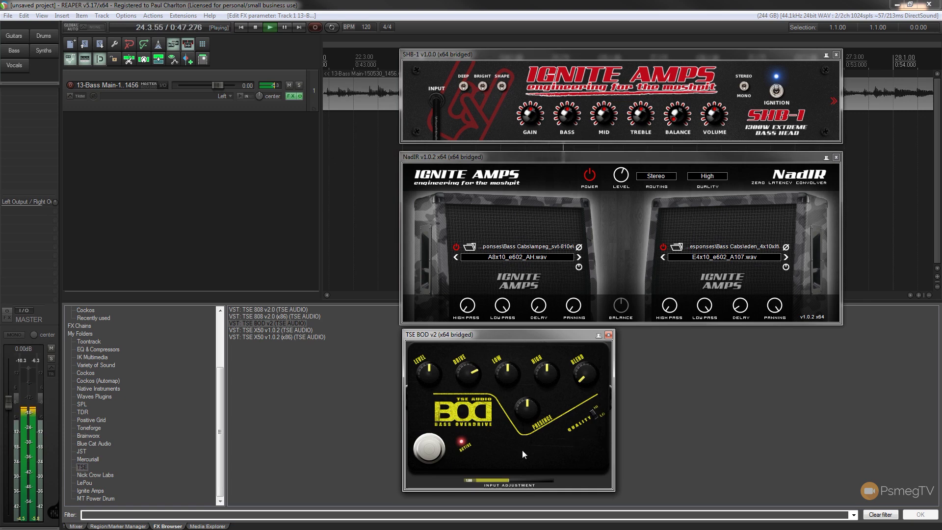
left_click_drag(590, 382, 580, 342)
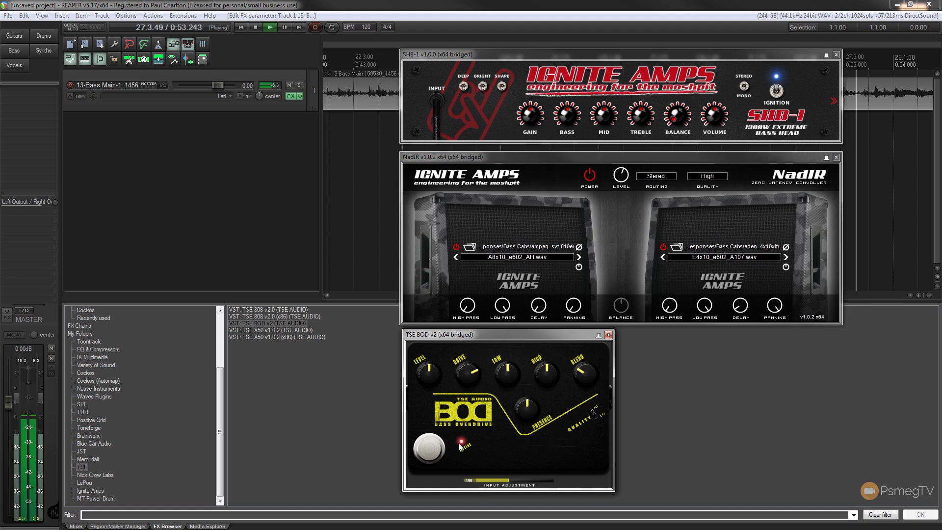
- Bypass and reactivate the TSE BOD during playback to compare the overdriven sound, and stop the track
left_click(427, 456)
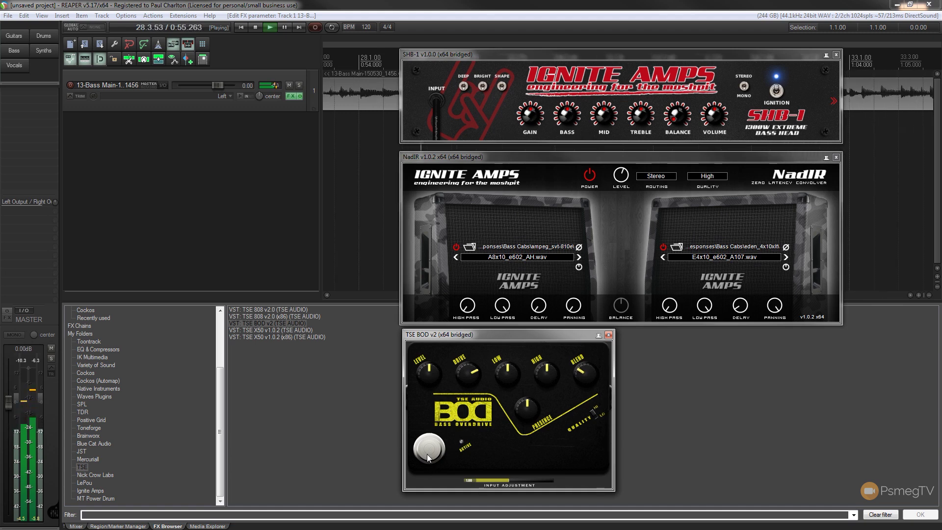
left_click(428, 456)
left_click(255, 28)
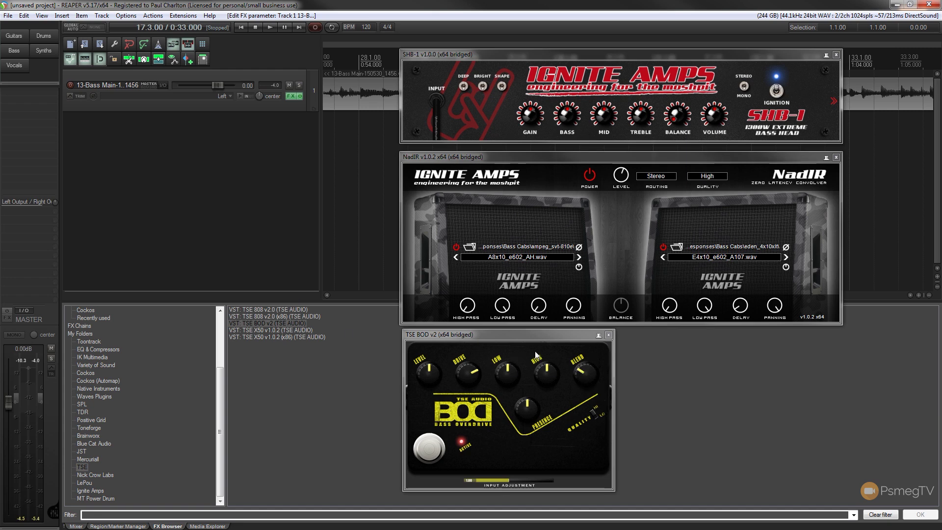
- Add the TSE 808 v2.0 plug-in to the bass track, place its window beside TSE BOD and close the FX chain window
left_click_drag(539, 332, 535, 332)
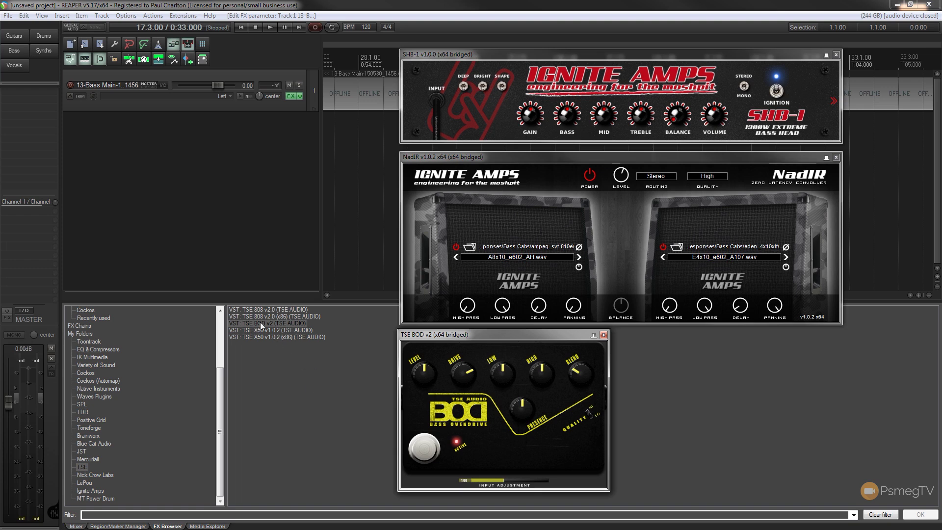
left_click_drag(258, 309, 280, 110)
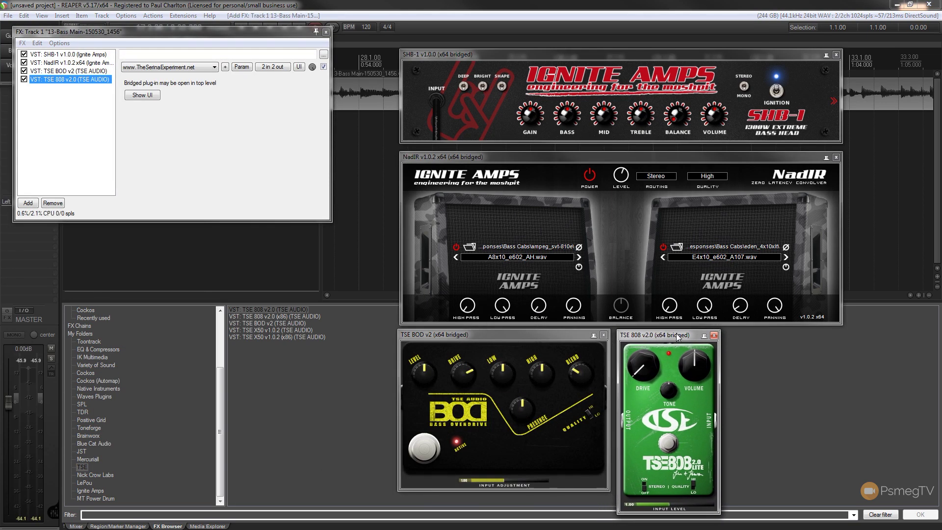
left_click(326, 31)
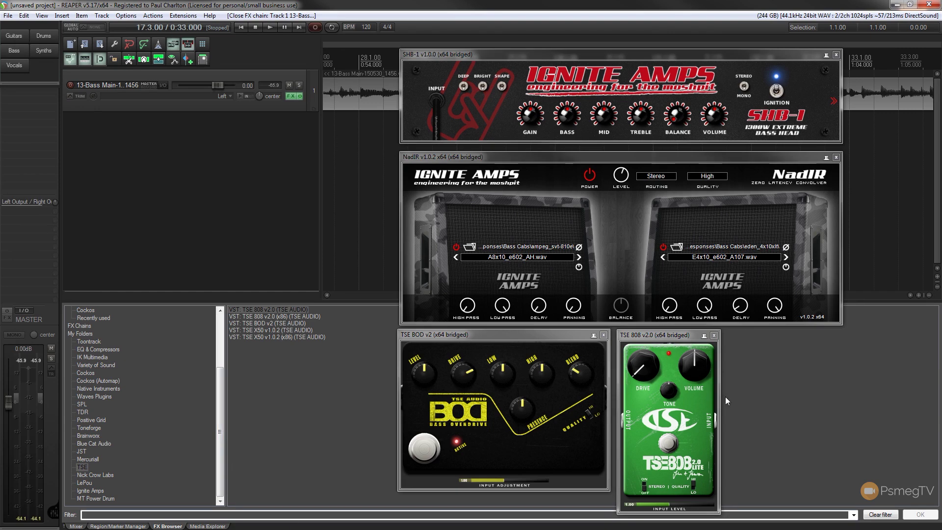
- Move TSE 808 v2.0 ahead of TSE BOD v2 in the bass track's FX chain and close the chain window
left_click(290, 96)
left_click_drag(68, 83, 69, 72)
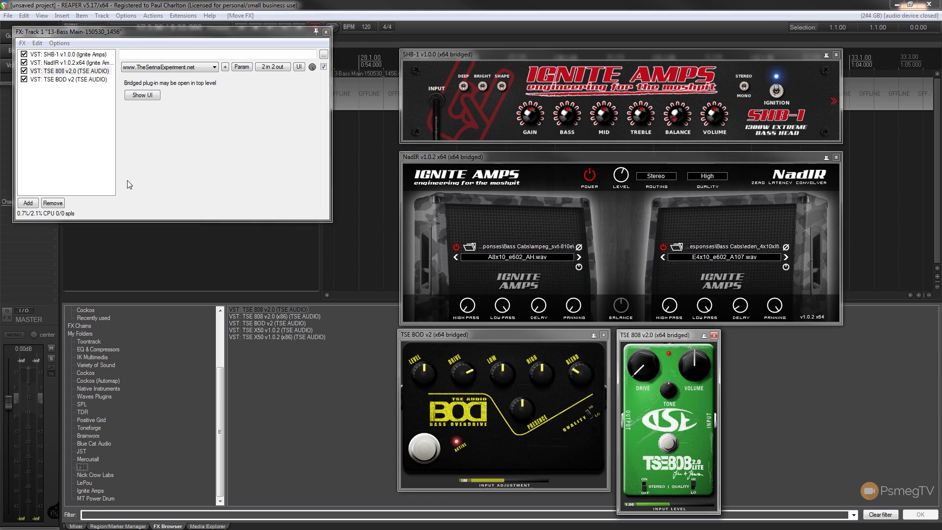
left_click(326, 32)
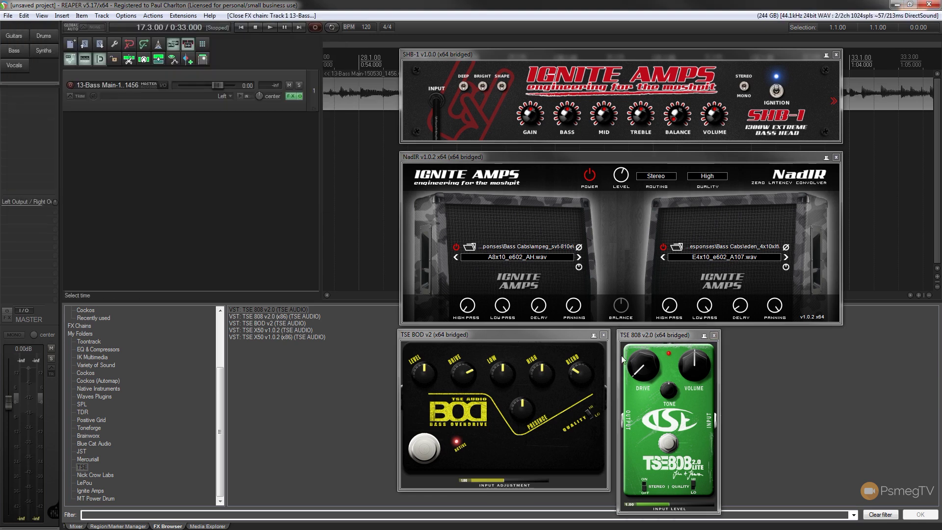
- Bypass the TSE BOD, play the bass track from 17.3.00 and toggle the TSE 808 on and off to compare its sound
left_click(419, 455)
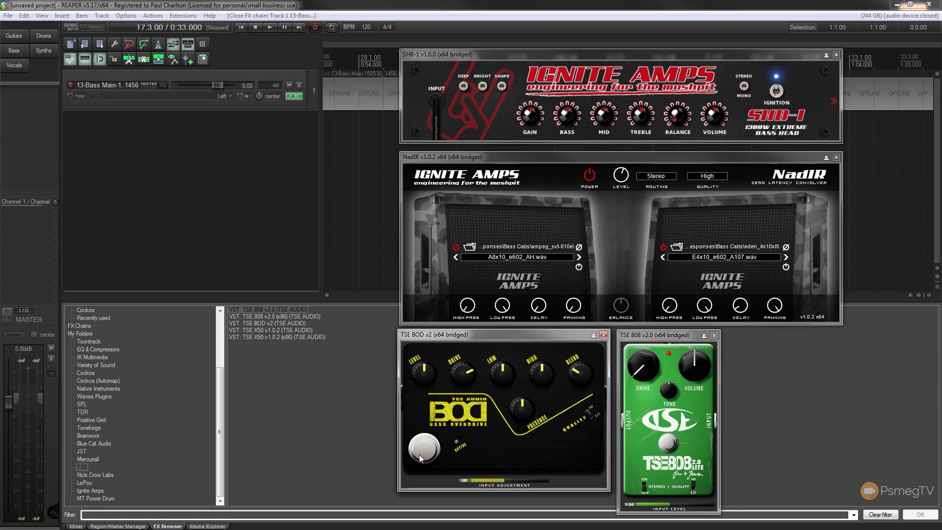
left_click(667, 338)
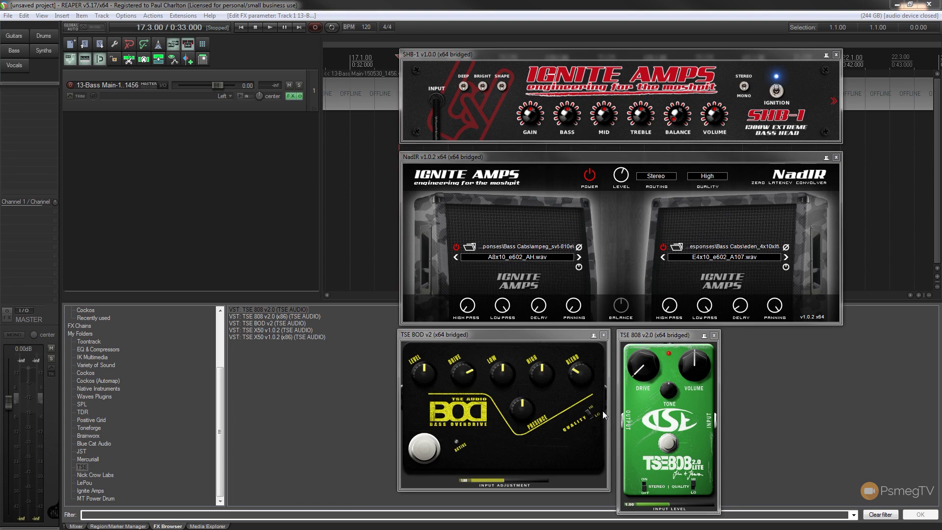
left_click(269, 27)
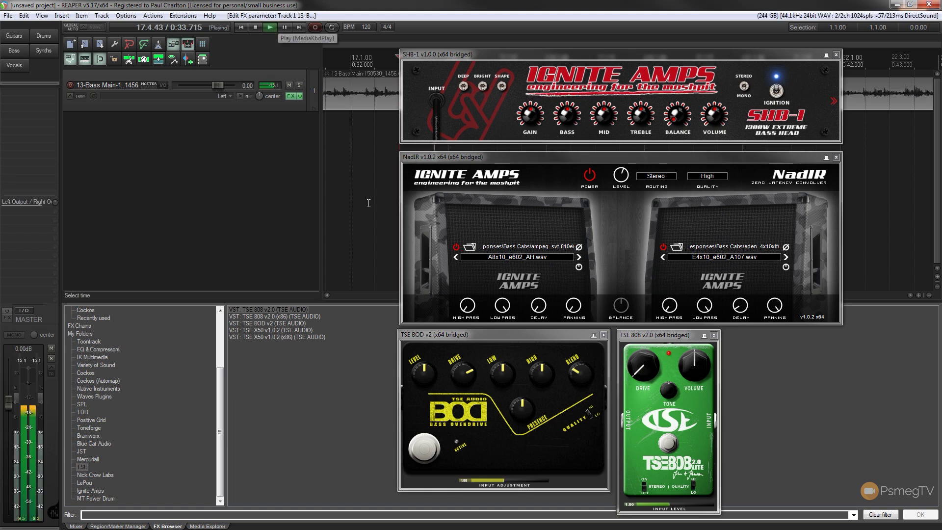
left_click(666, 446)
left_click(667, 446)
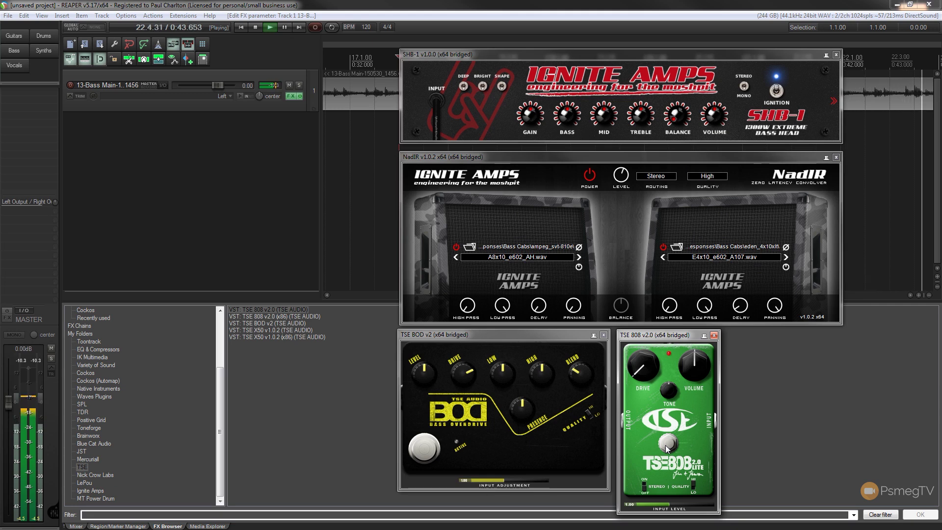
left_click(667, 445)
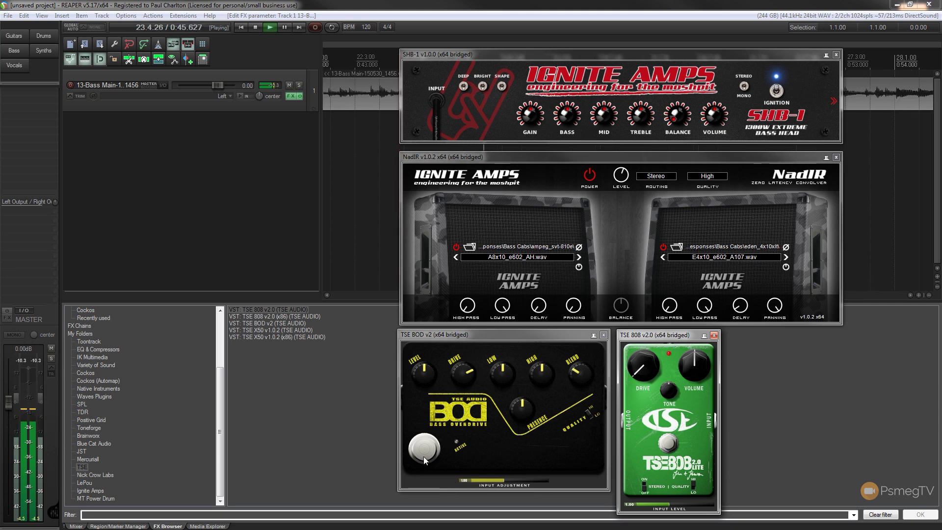
- Reactivate the TSE BOD, lower its Blend to minimum and its Drive to about 1 o'clock during playback, and stop the track
left_click(423, 456)
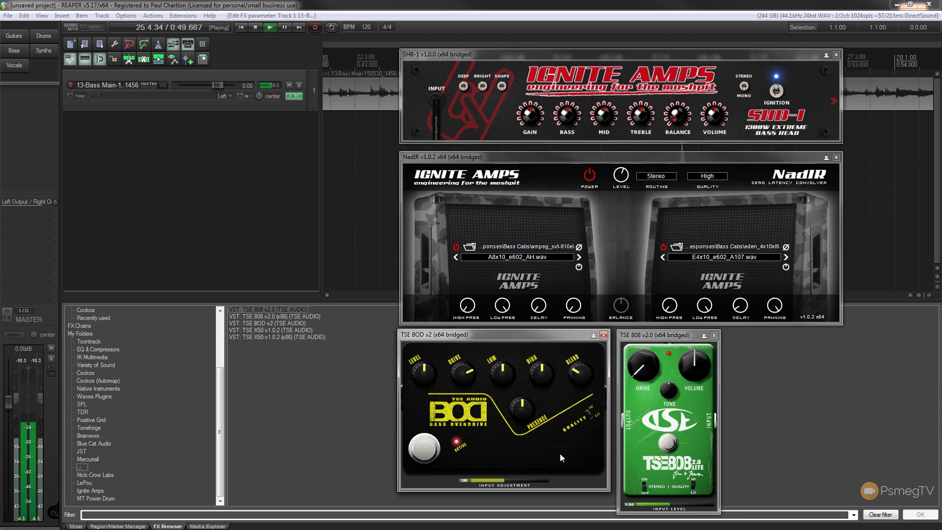
left_click(567, 105)
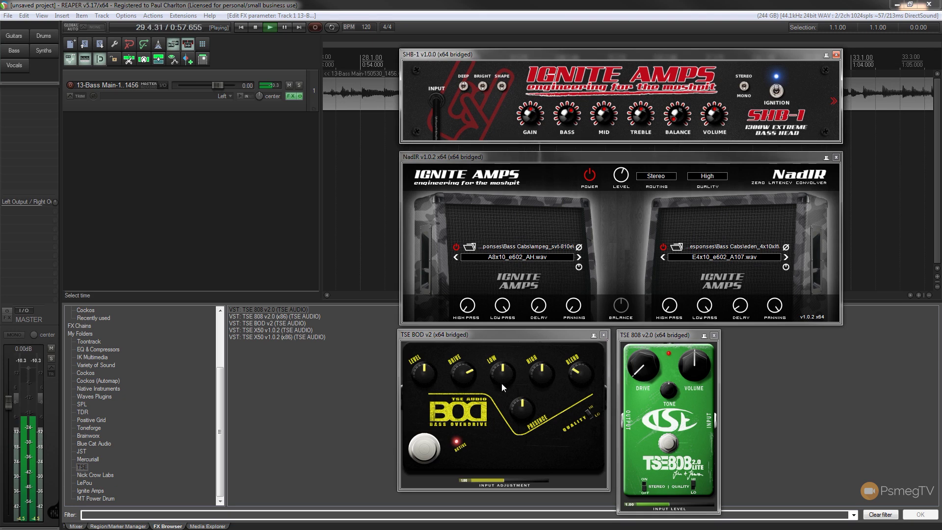
left_click(456, 373)
left_click_drag(590, 368, 575, 429)
left_click_drag(457, 373, 458, 377)
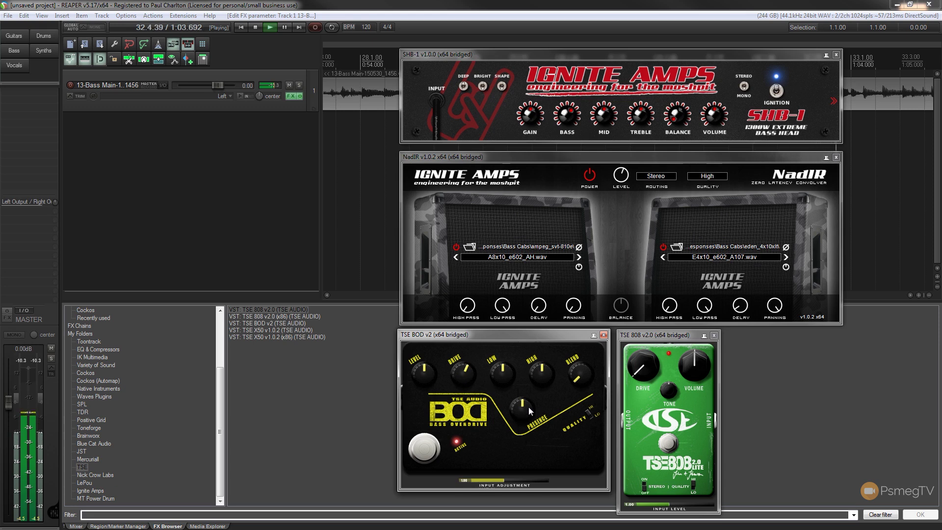
left_click(258, 26)
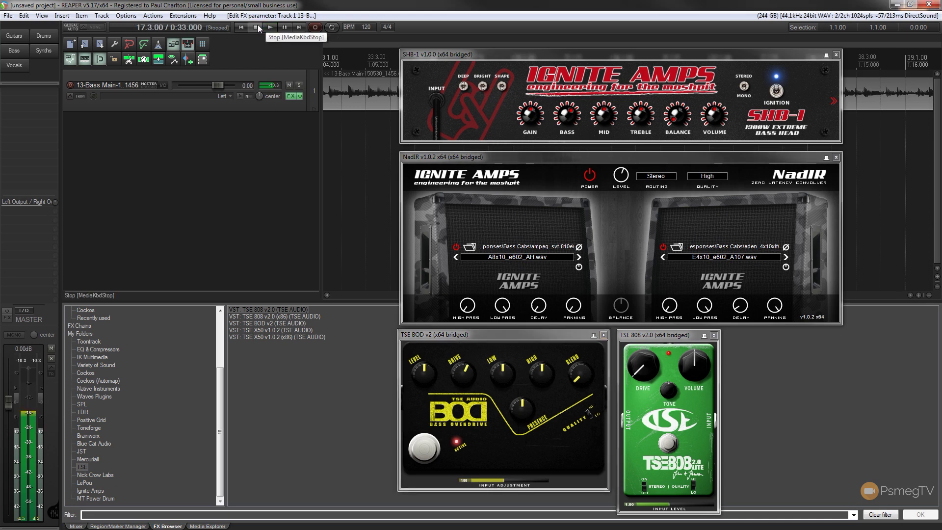